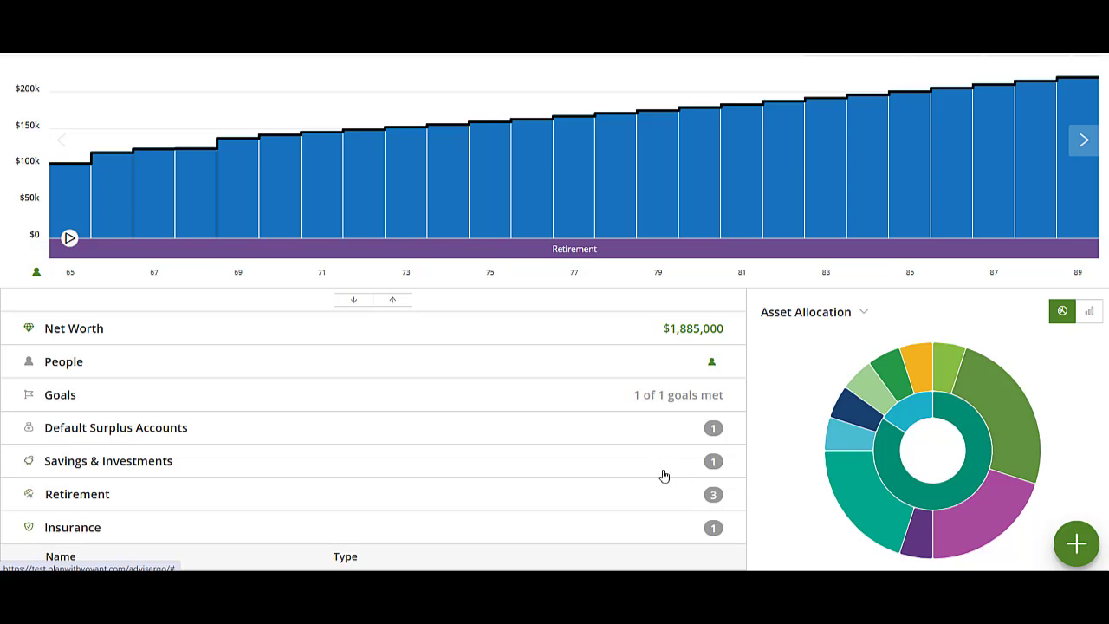
Break the major-loss plan's cash-flow chart down by source and find the Whole Life policy under Insurance
scroll(508, 250, up, 2)
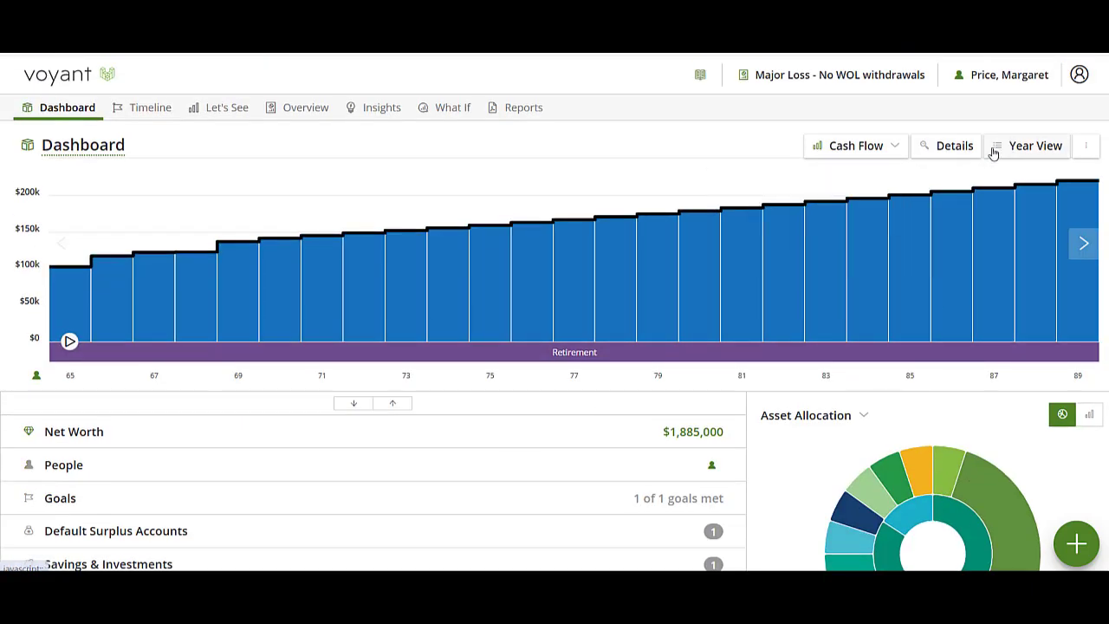
click(955, 146)
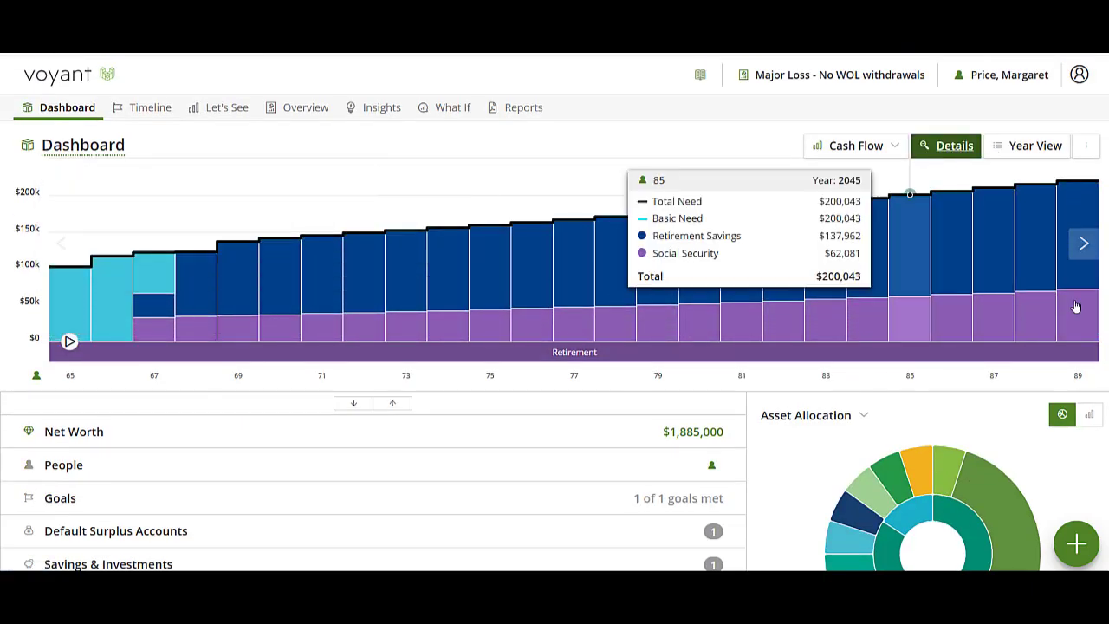
scroll(342, 425, down, 3)
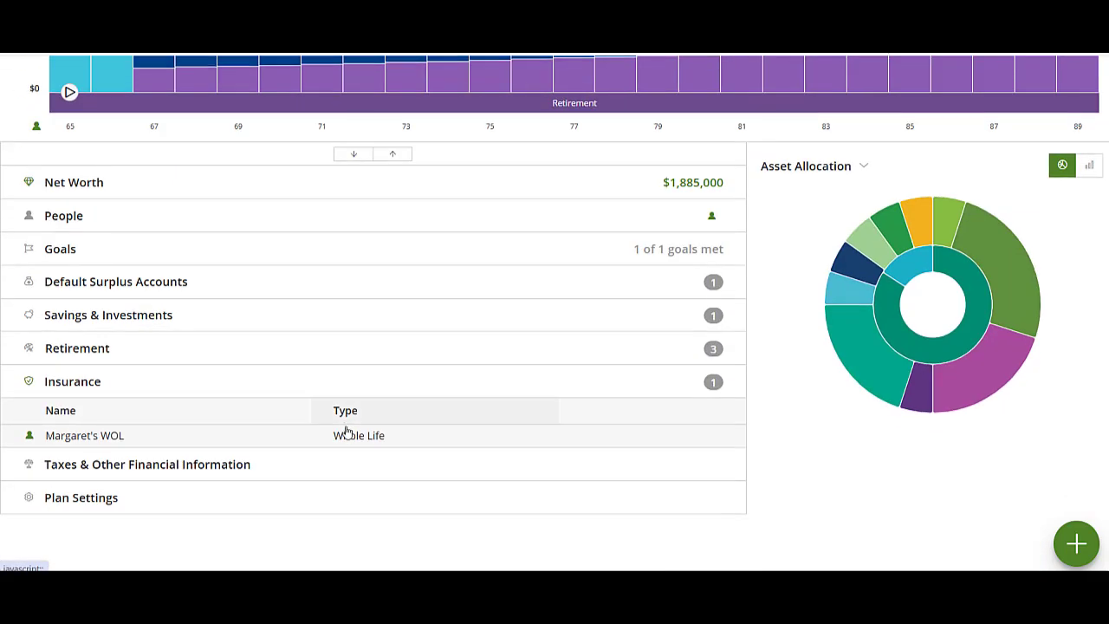
Set the Major Loss Year 1 fixed growth to −10% in plan settings and return to the dashboard
click(82, 505)
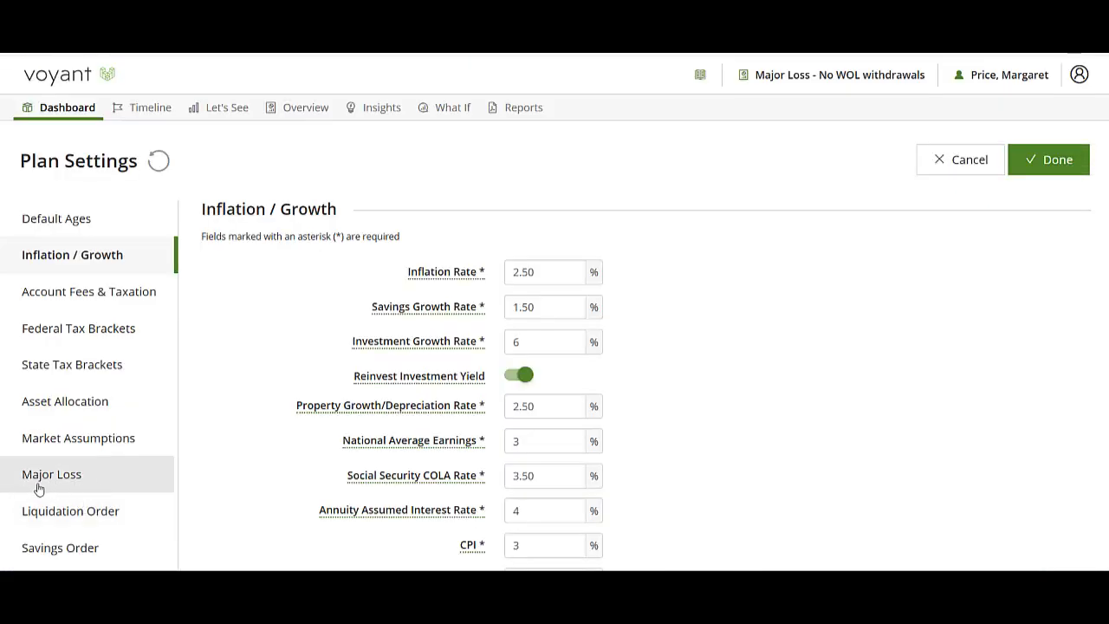
click(49, 481)
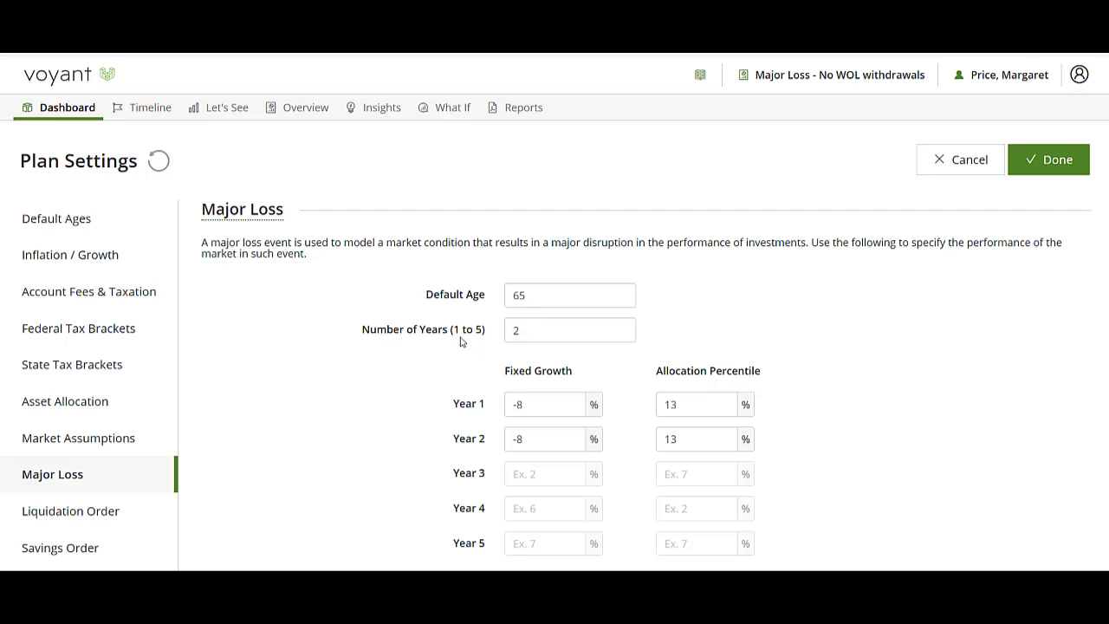
click(526, 407)
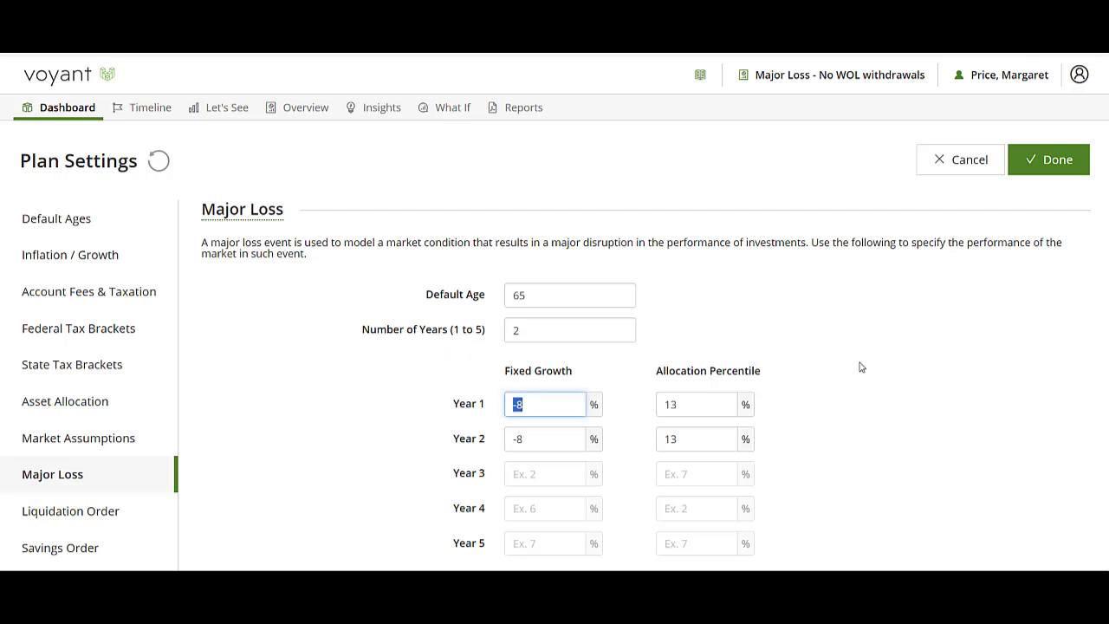
key(BackSpace)
text(10)
key(BackSpace)
key(BackSpace)
click(1055, 159)
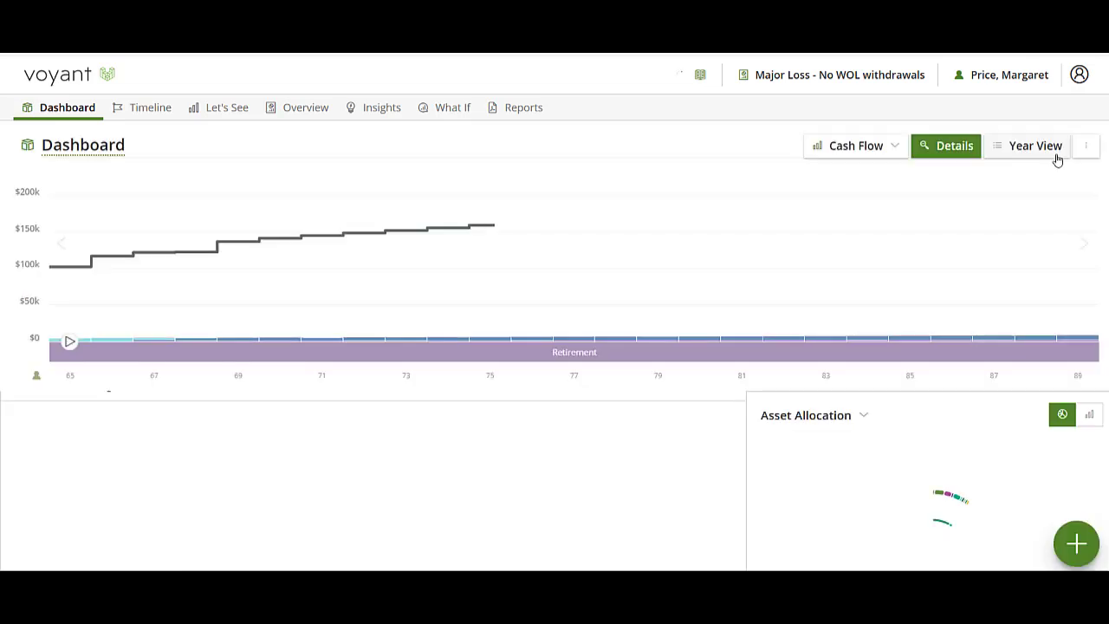
Add a Major loss special event at age 65 (2025) to the plan timeline
click(139, 107)
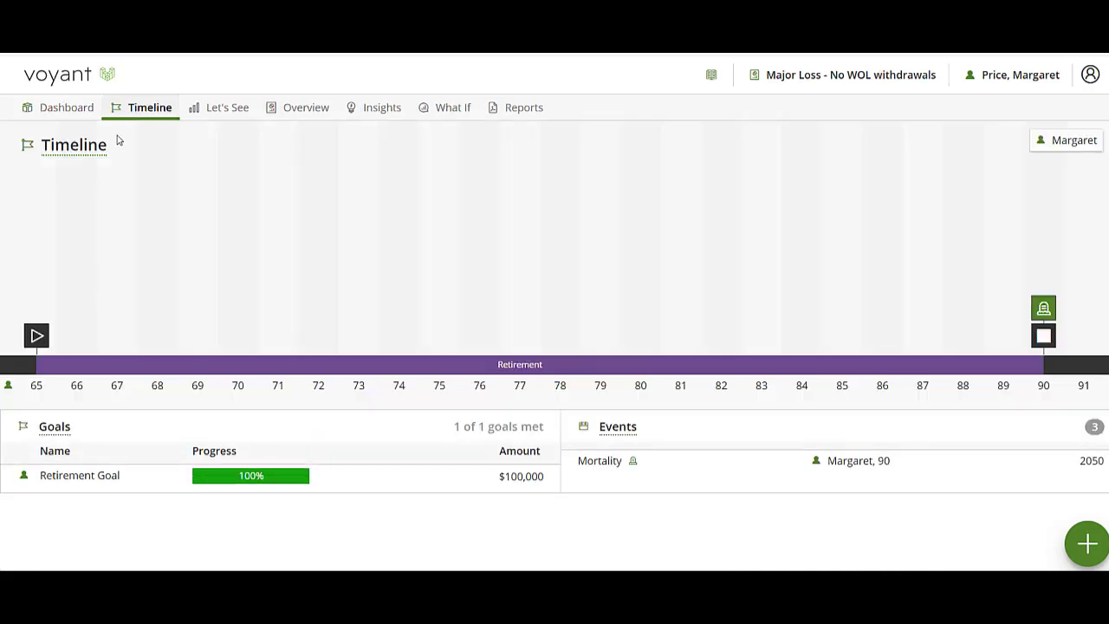
click(1084, 546)
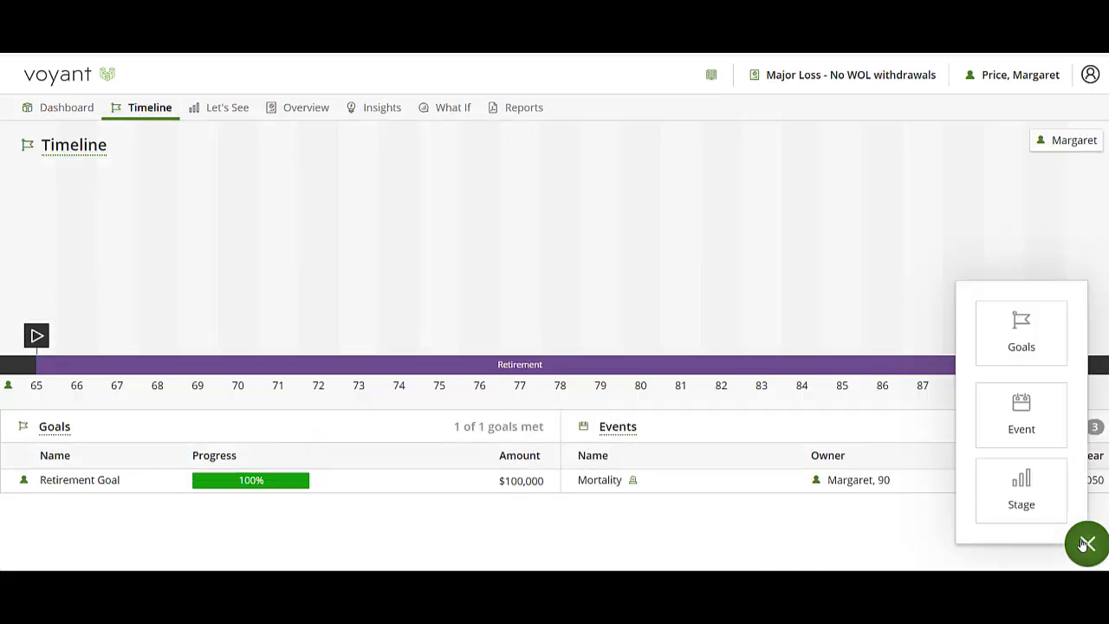
click(1022, 414)
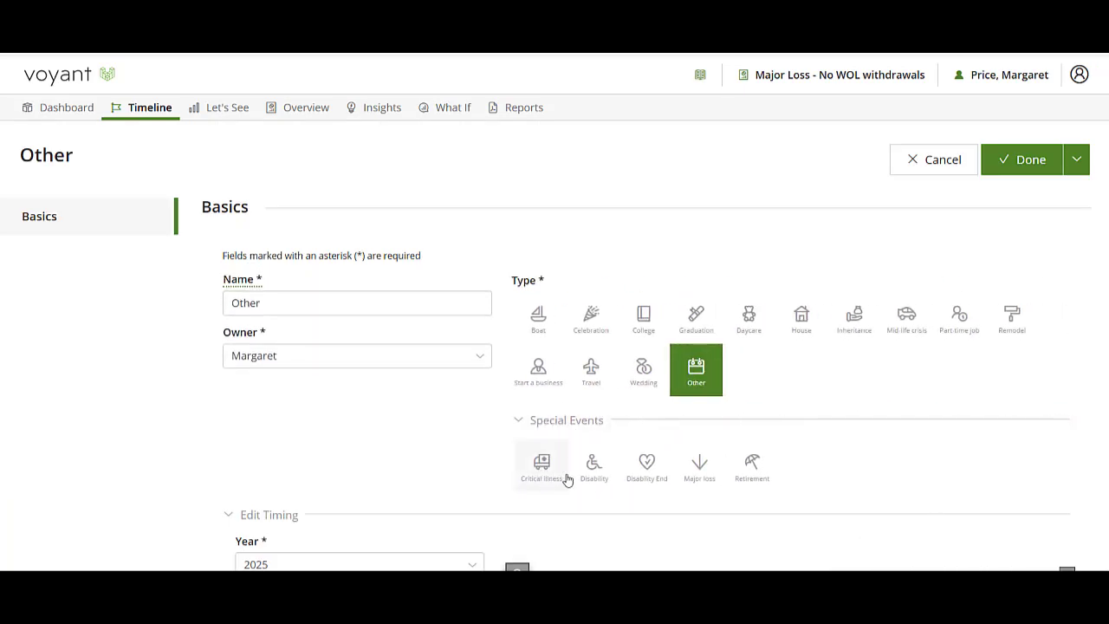
click(695, 479)
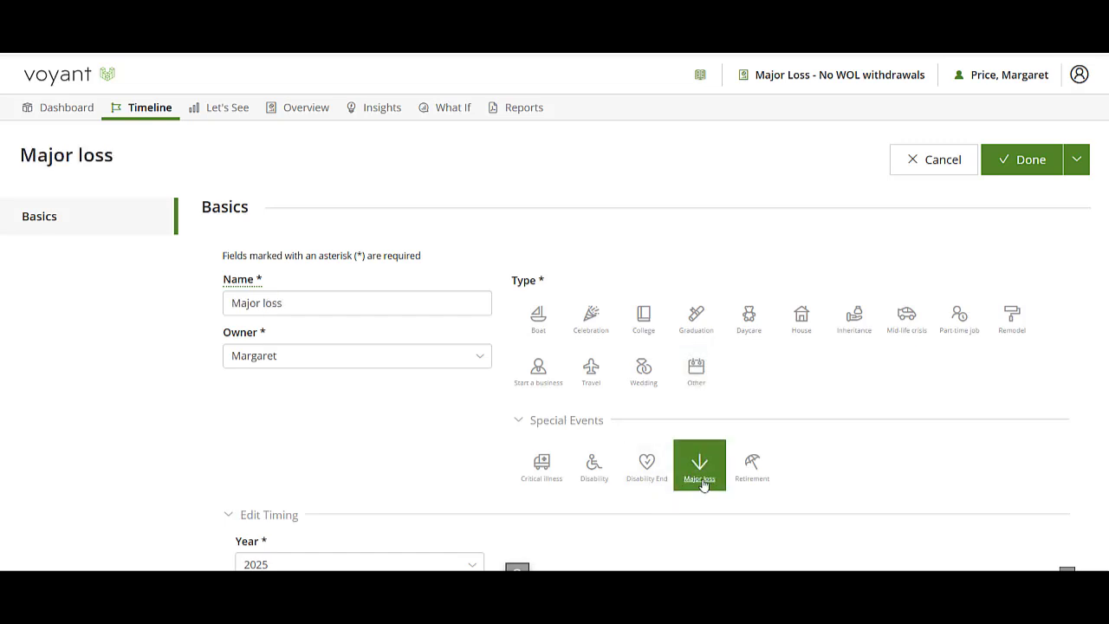
scroll(702, 484, down, 1)
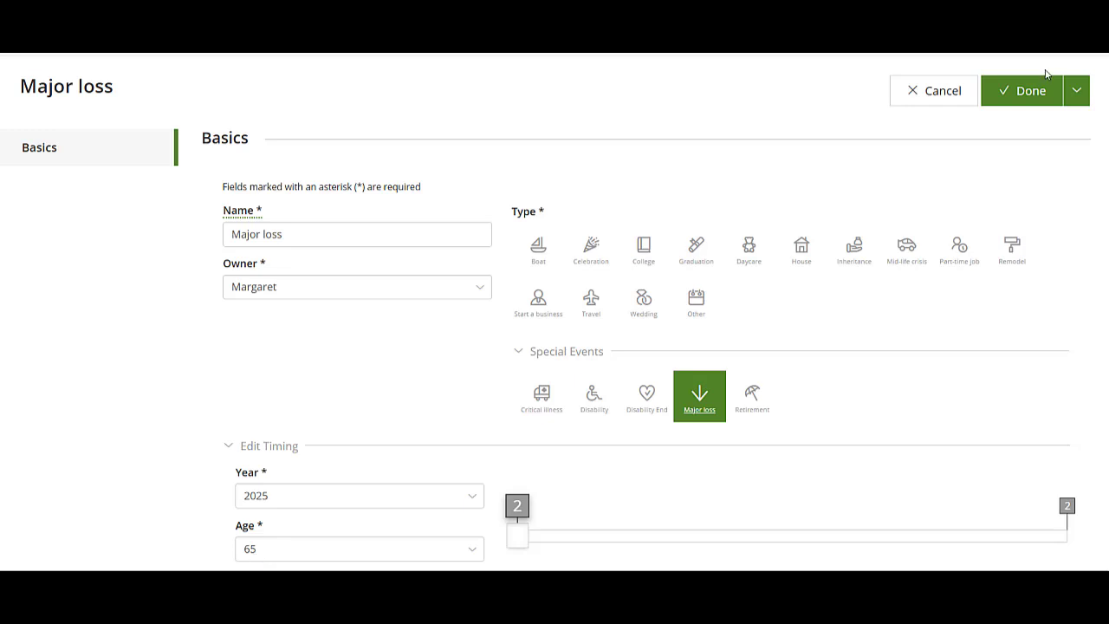
click(1032, 92)
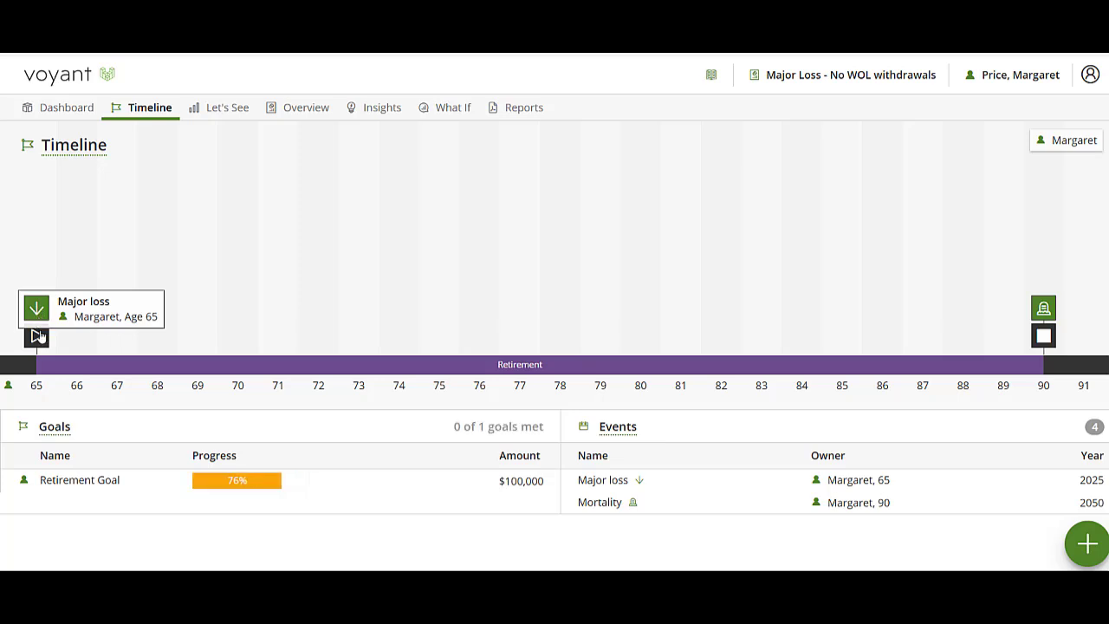
Return to the Dashboard to view the cash-flow shortfalls from age 83 (2043) onward
mouse_move(232, 488)
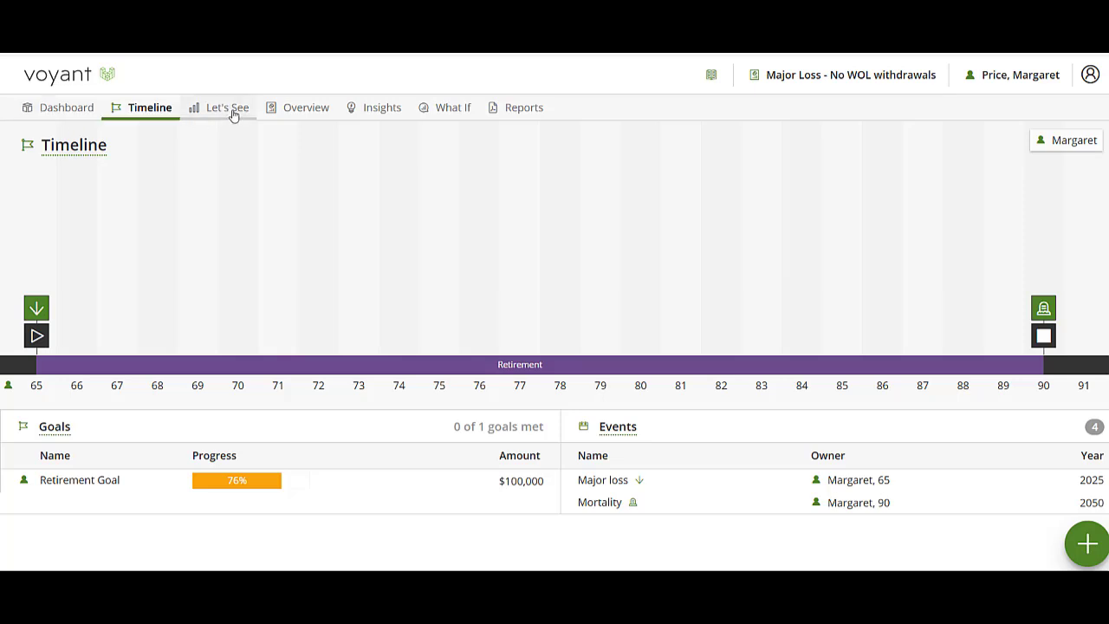
click(37, 111)
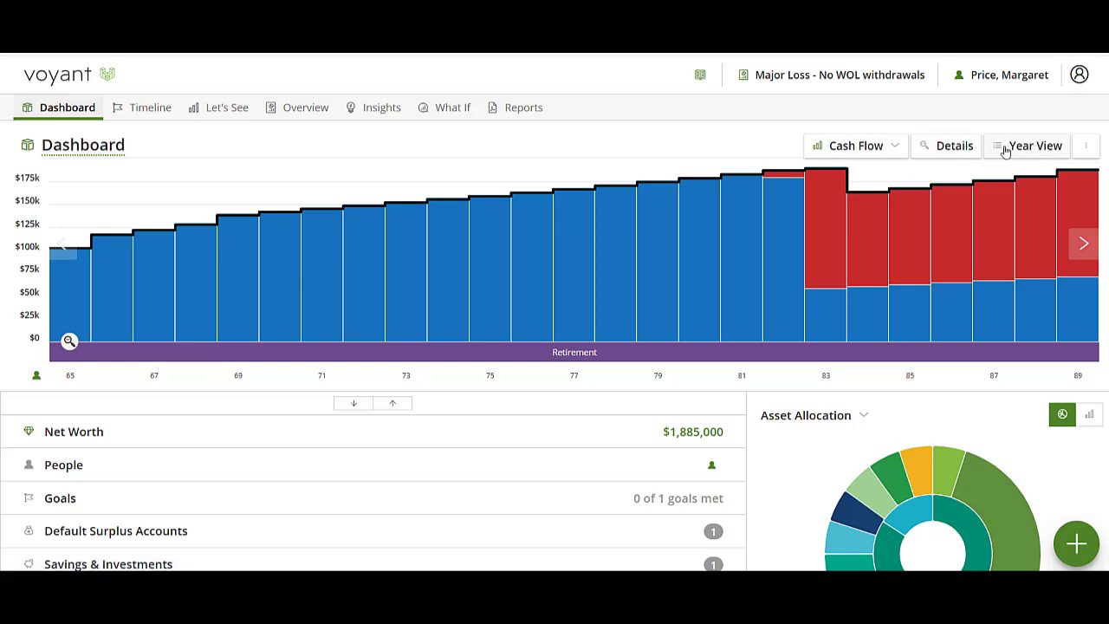
Show the Year View retirement balances for 2026, age 66: 401k $900,818 at −8.50% growth
click(957, 152)
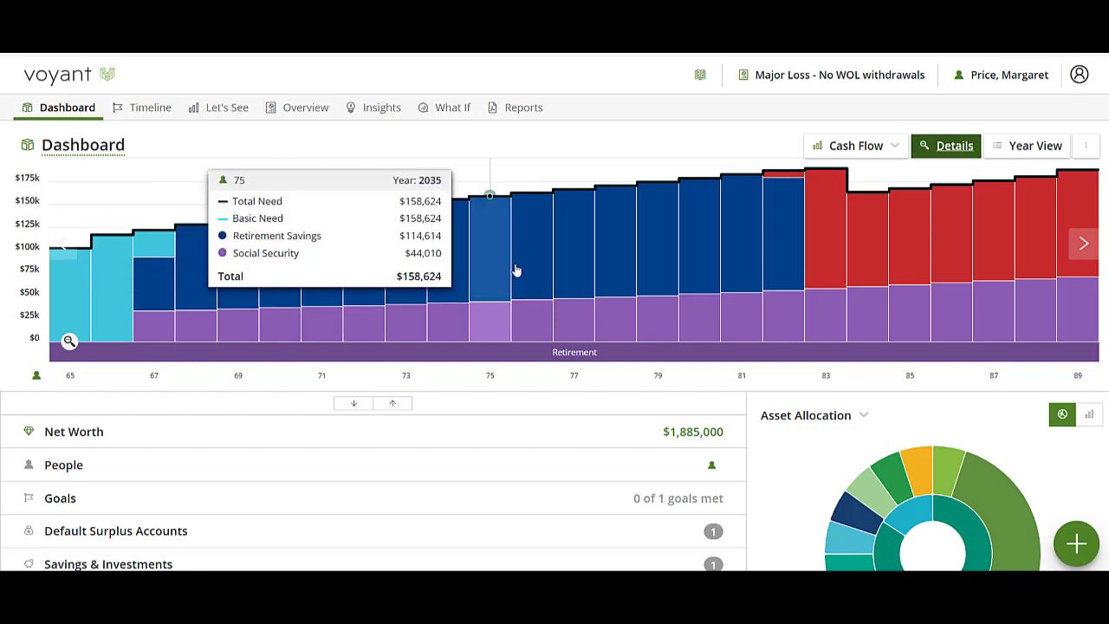
click(1009, 149)
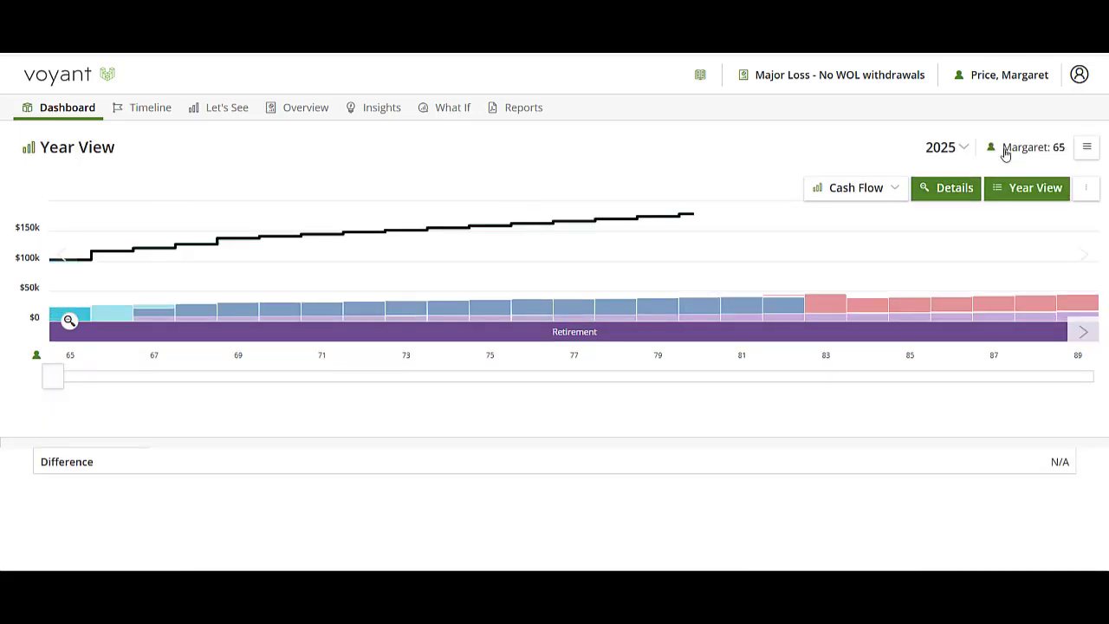
scroll(414, 409, down, 1)
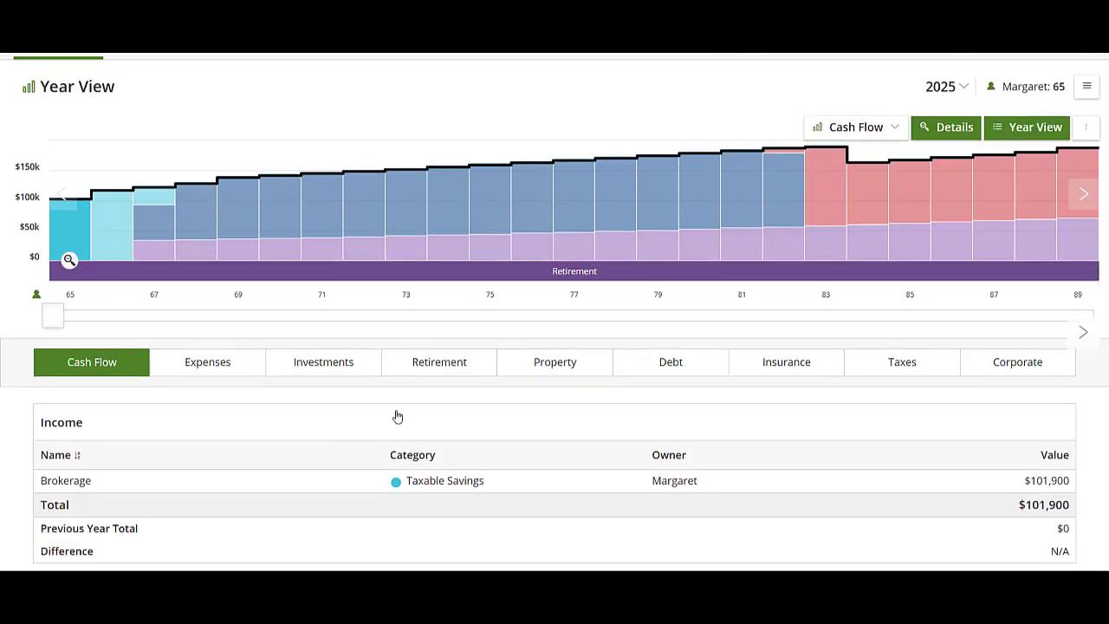
click(290, 365)
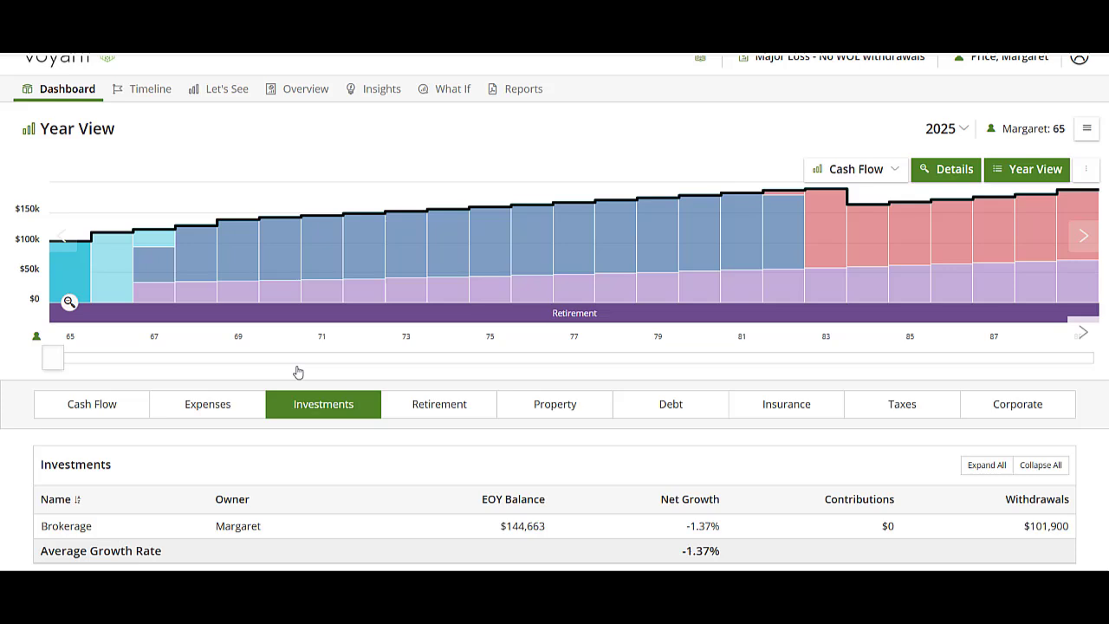
click(436, 408)
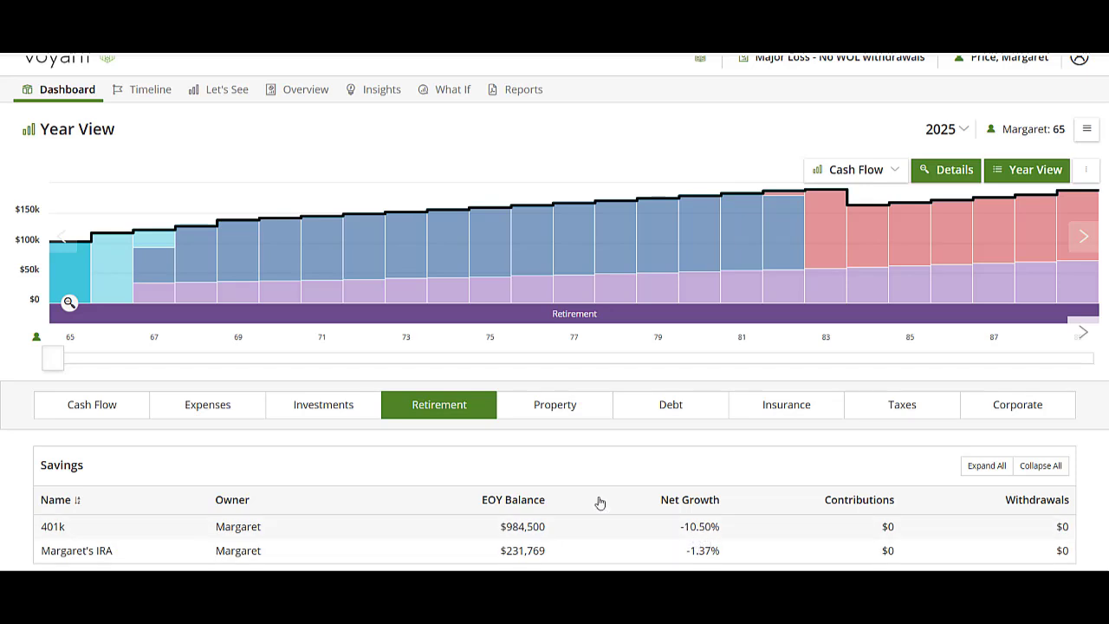
drag(54, 365, 96, 358)
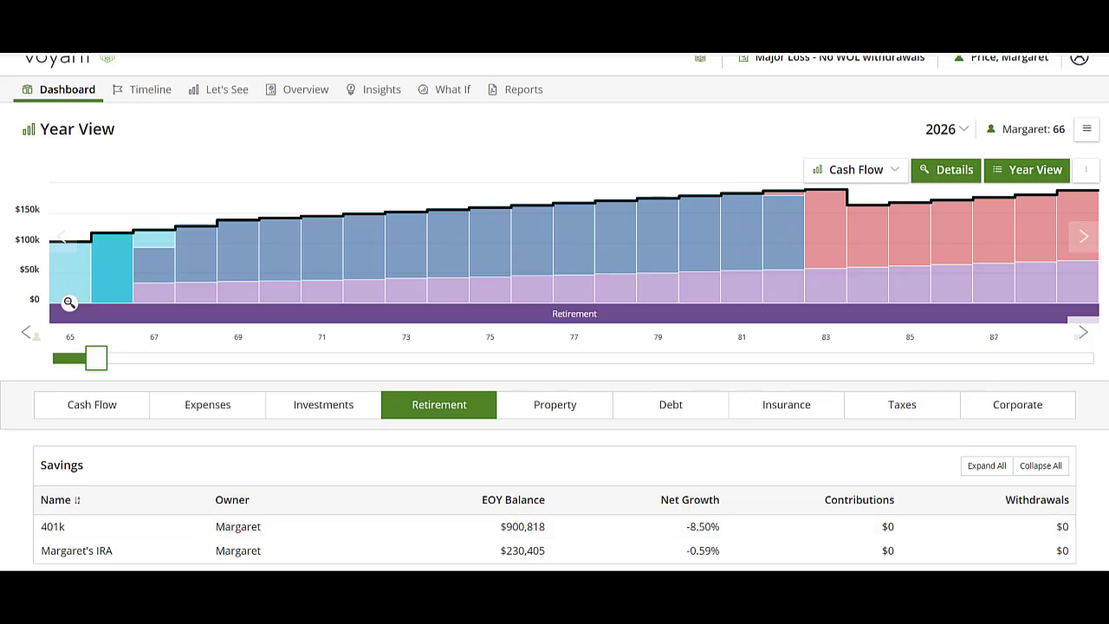
Create a what-if copy of the major-loss plan named 'Take withdrawals from WOL'
click(450, 90)
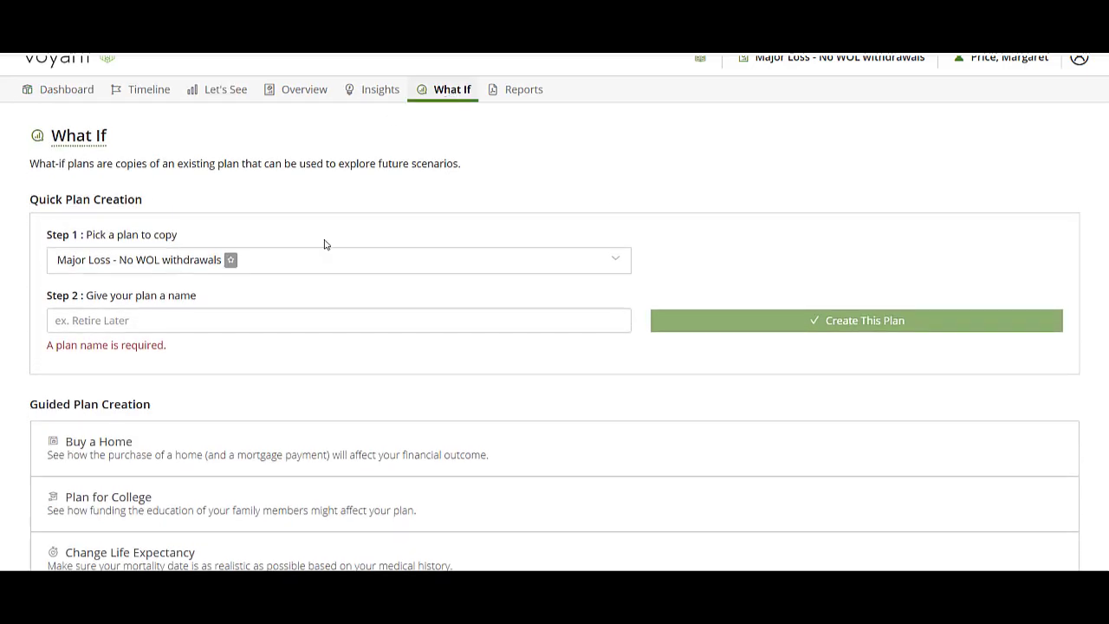
click(106, 324)
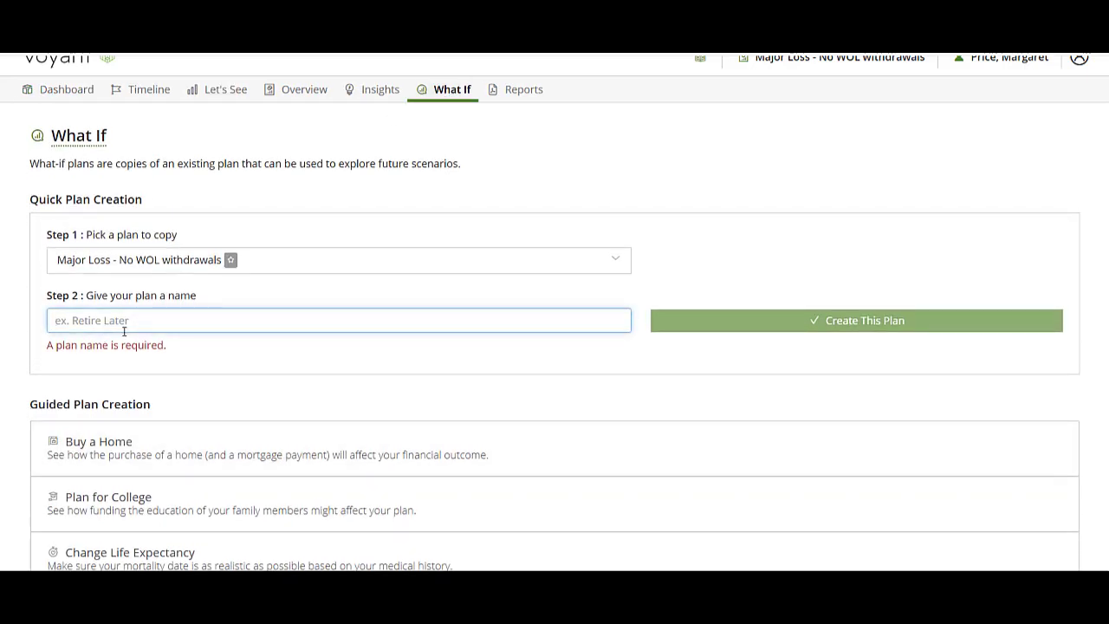
text(Take)
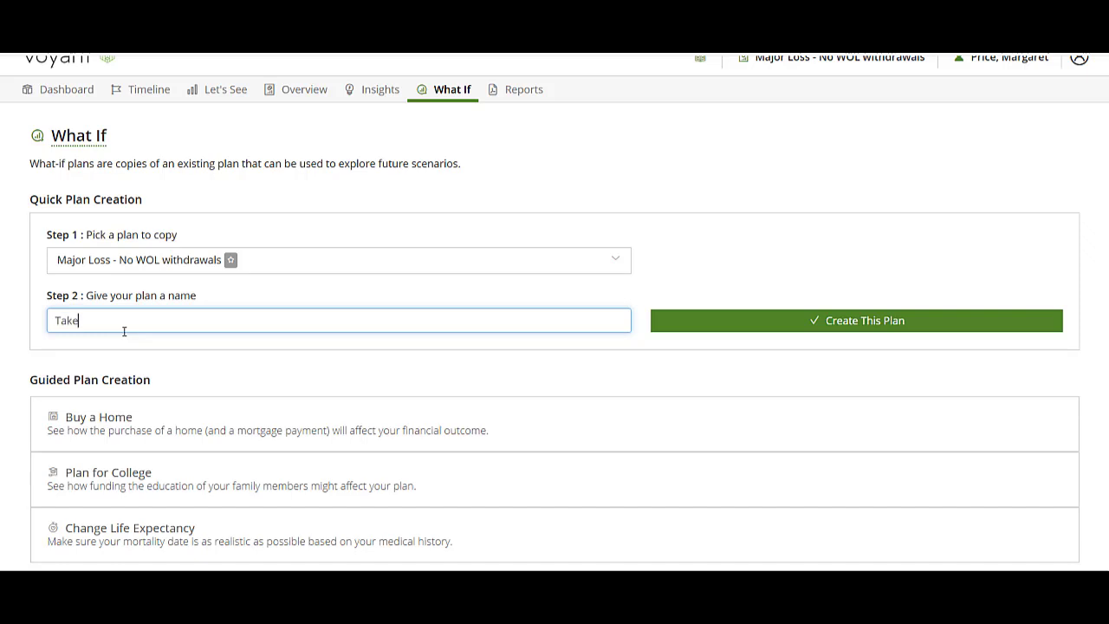
text( withddrawawals from WOL)
click(895, 328)
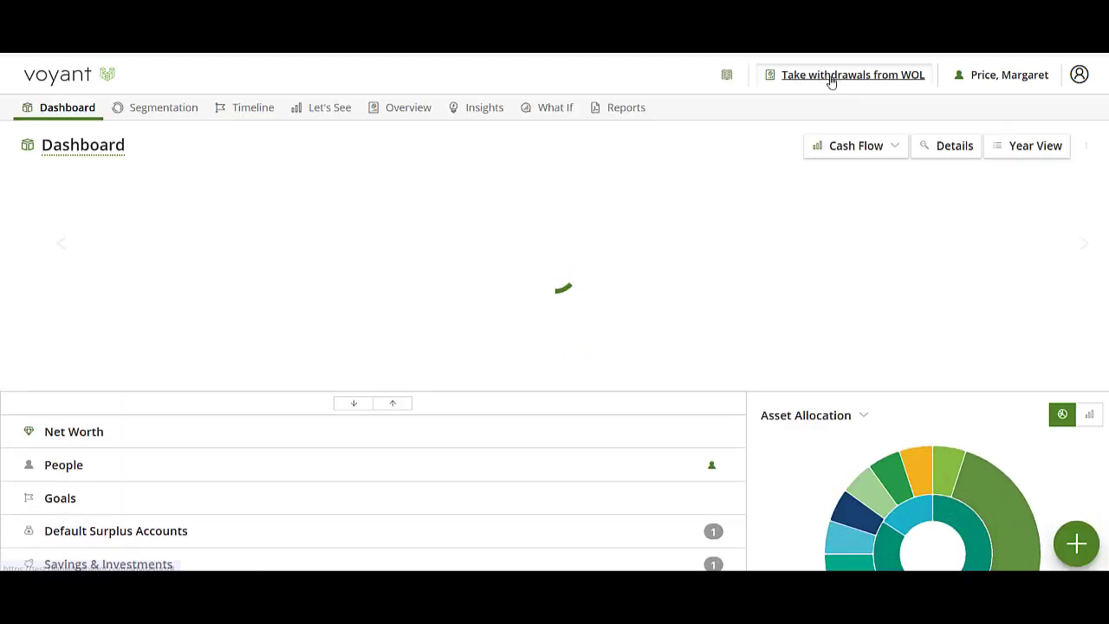
Check the plan list and asset allocation, then scroll to the Insurance section's Whole Life policy
click(830, 76)
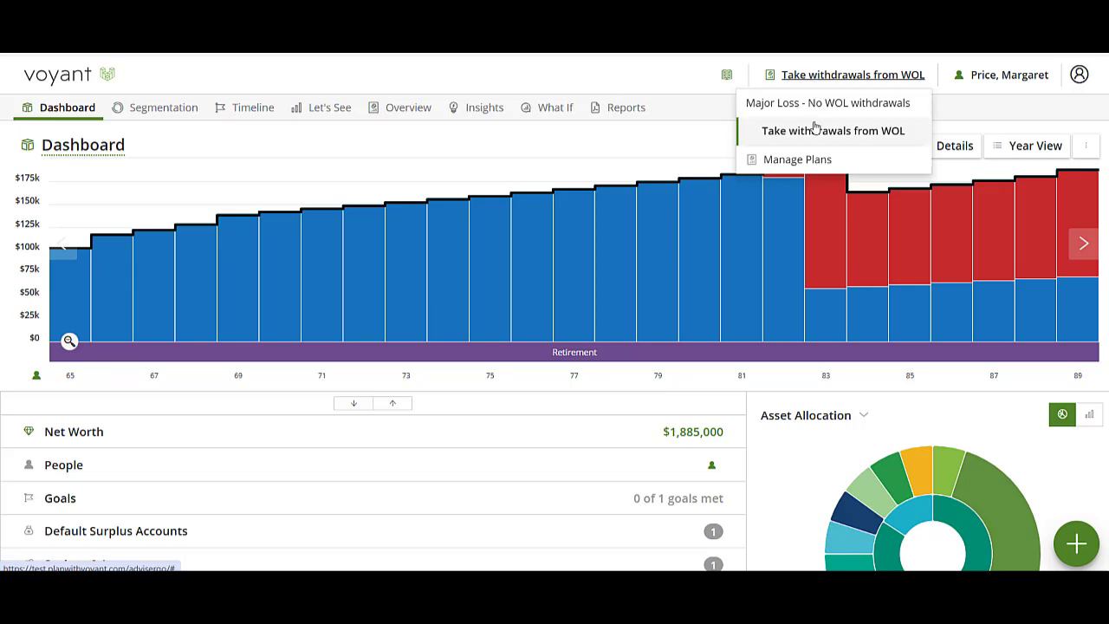
click(789, 470)
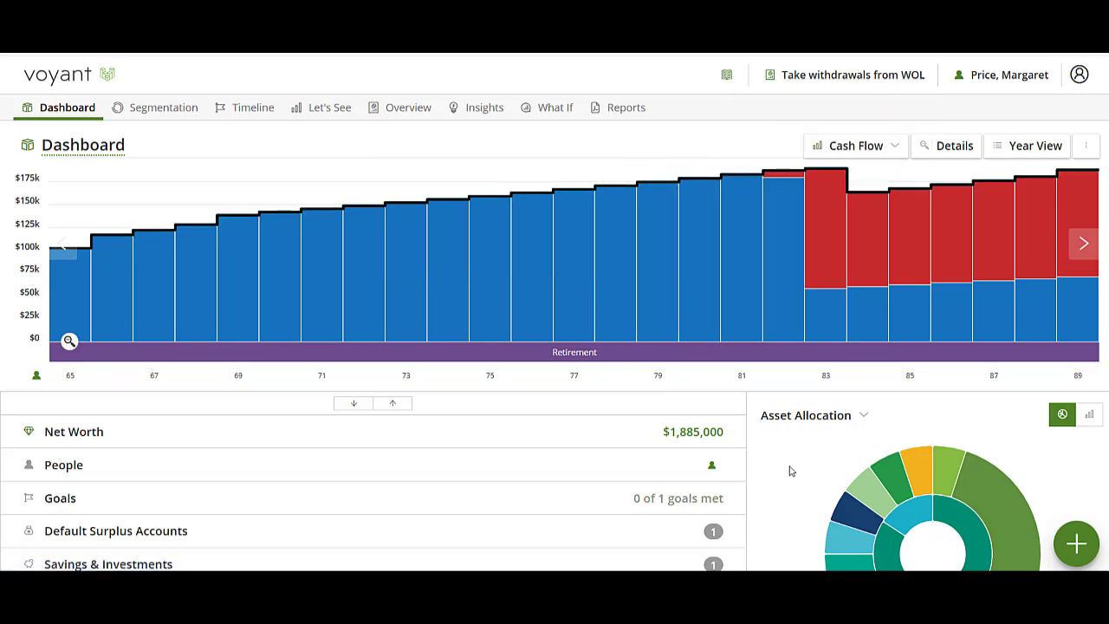
click(789, 471)
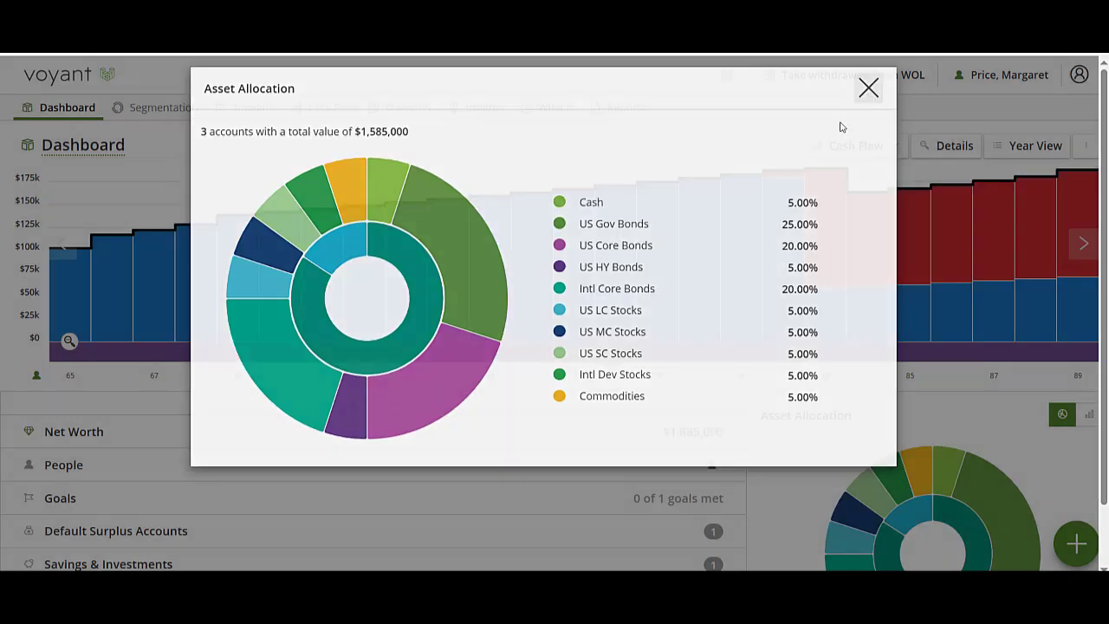
click(869, 88)
scroll(307, 379, down, 3)
Open the Whole Life policy ($300,000 cash value) and start linking a new debt under Linked Debts
click(119, 432)
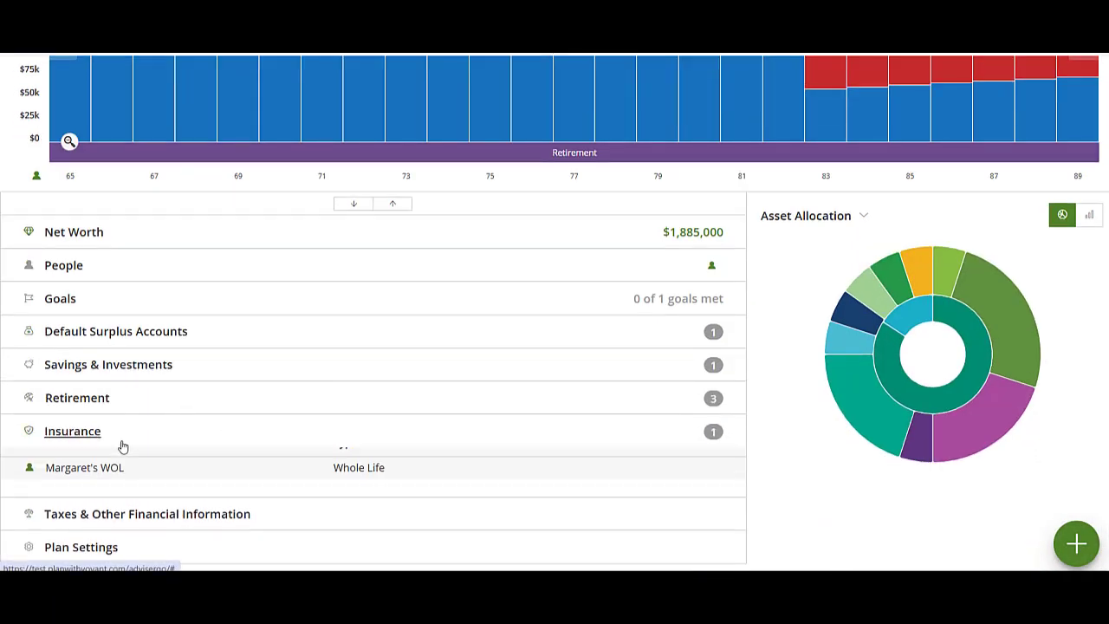
click(151, 492)
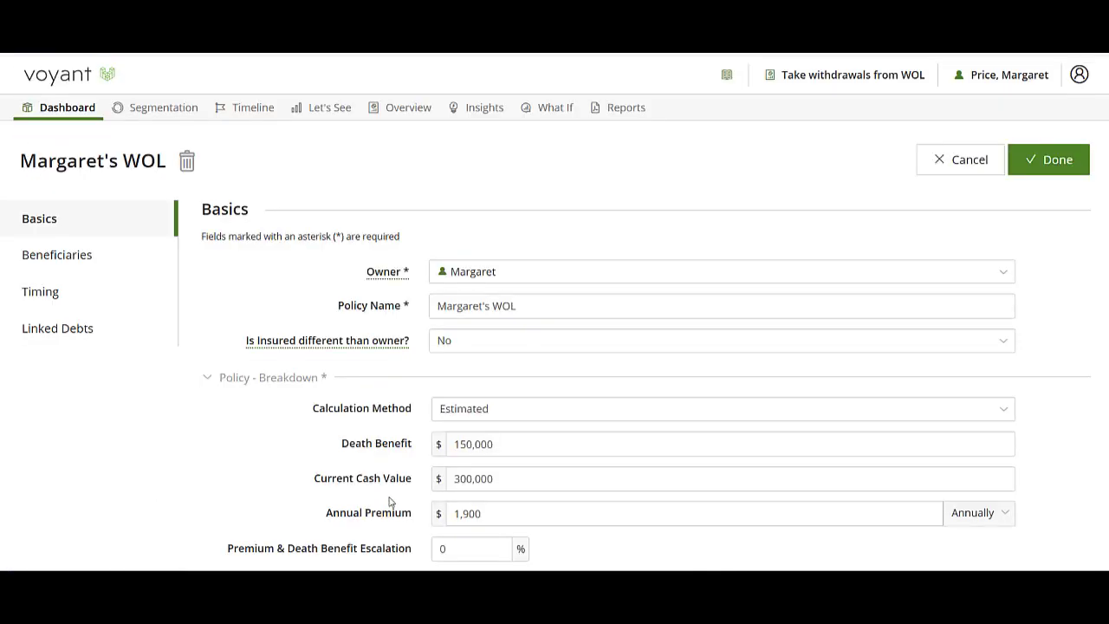
click(566, 483)
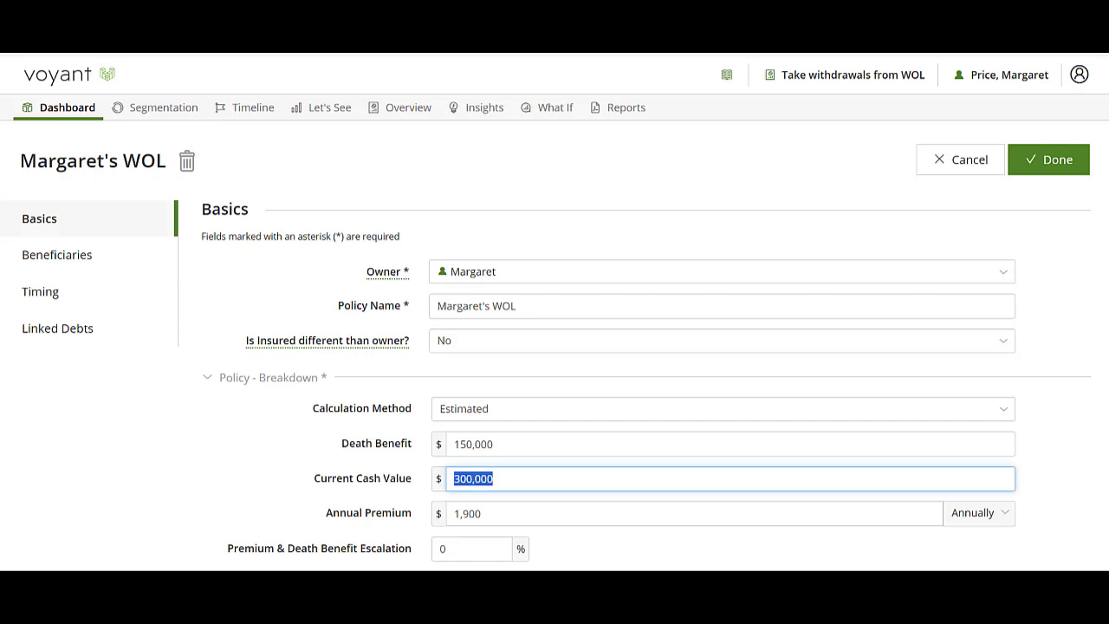
click(50, 336)
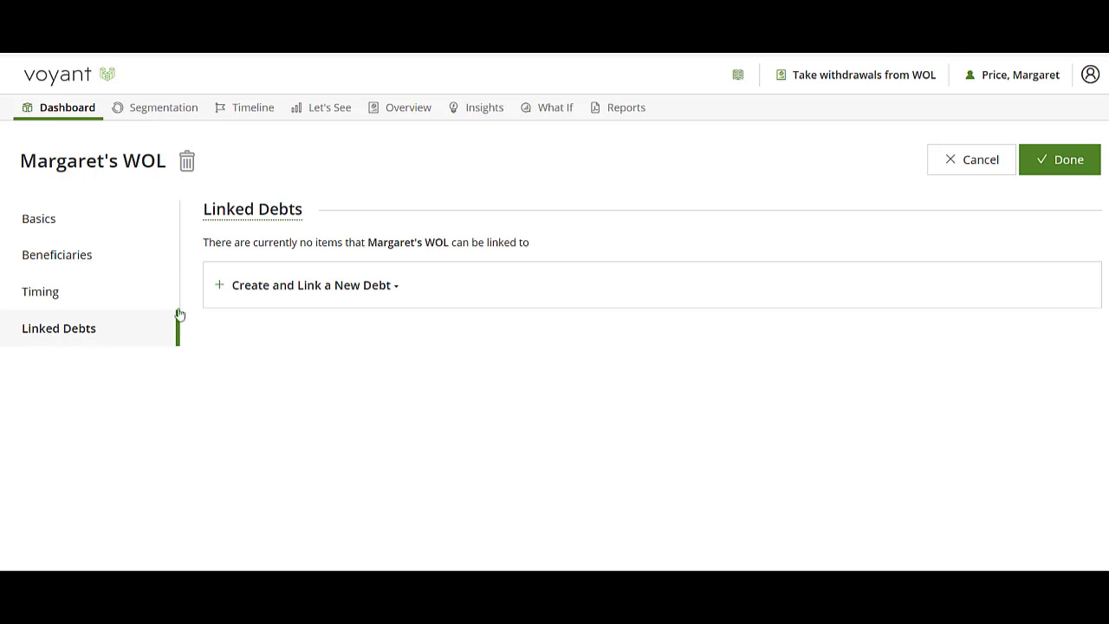
click(274, 297)
Create and save a linked Line of Credit named WOL LOC at 5% interest with 0 balance
click(251, 363)
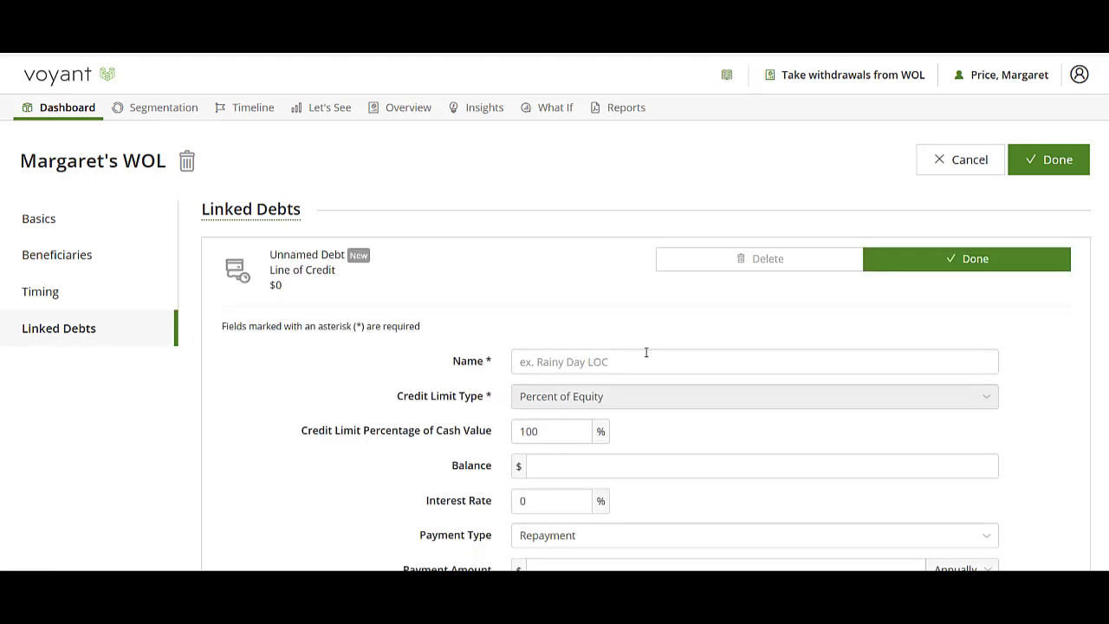
click(554, 364)
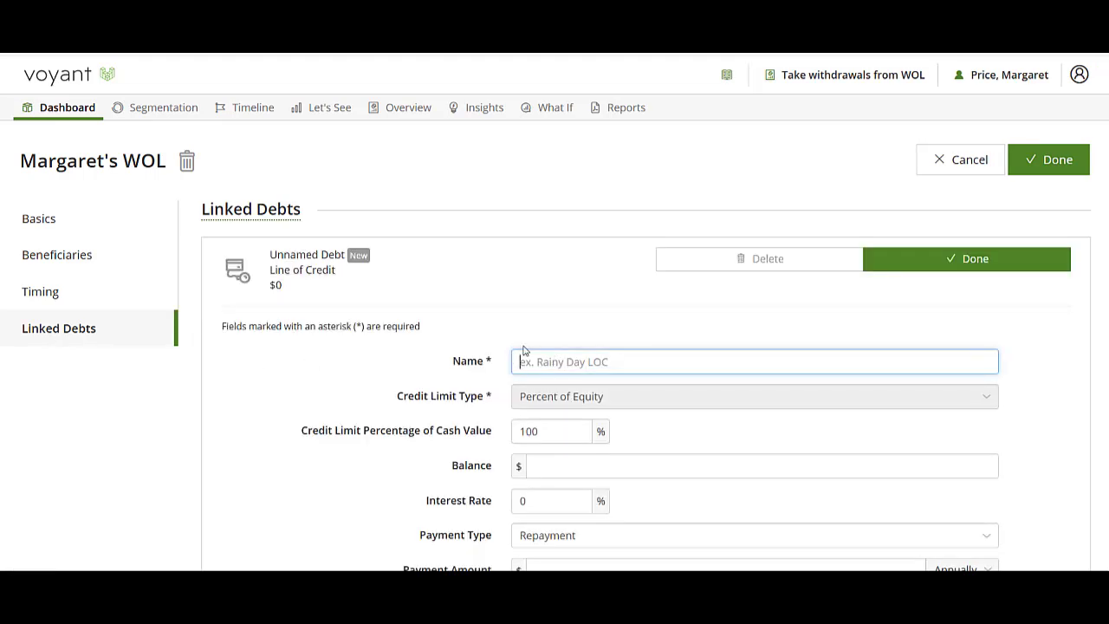
text(WOL LOC)
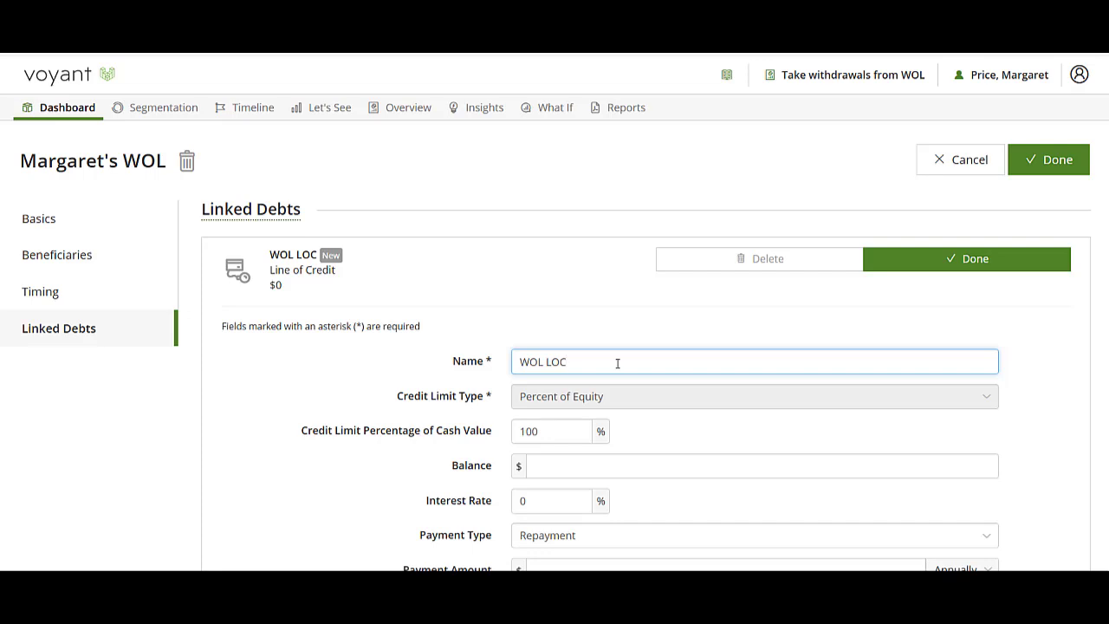
scroll(673, 382, down, 1)
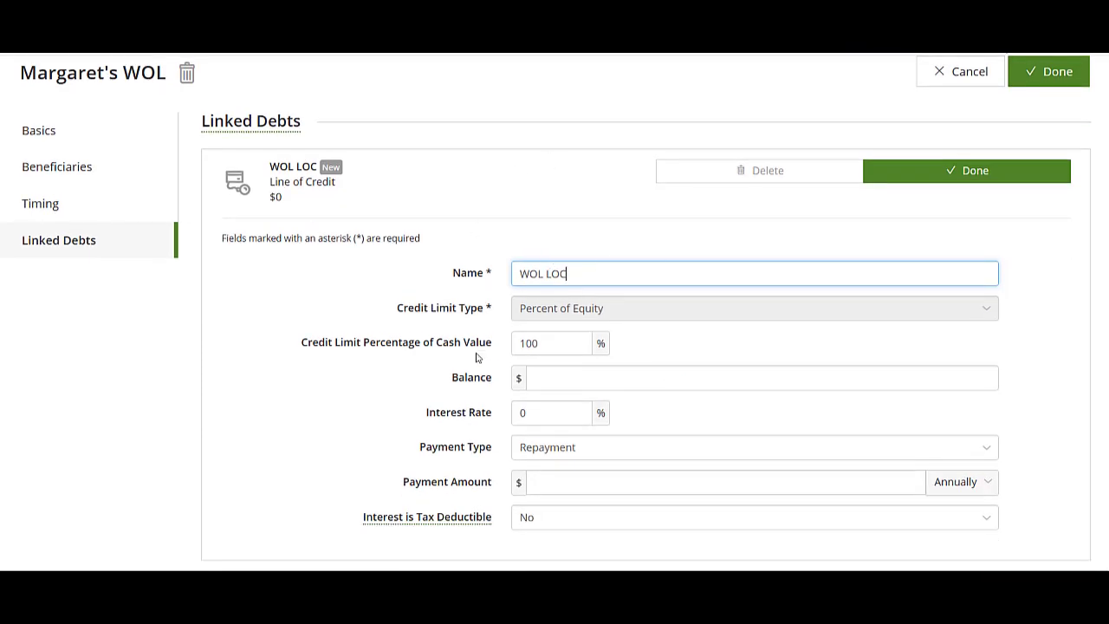
click(525, 412)
text(5)
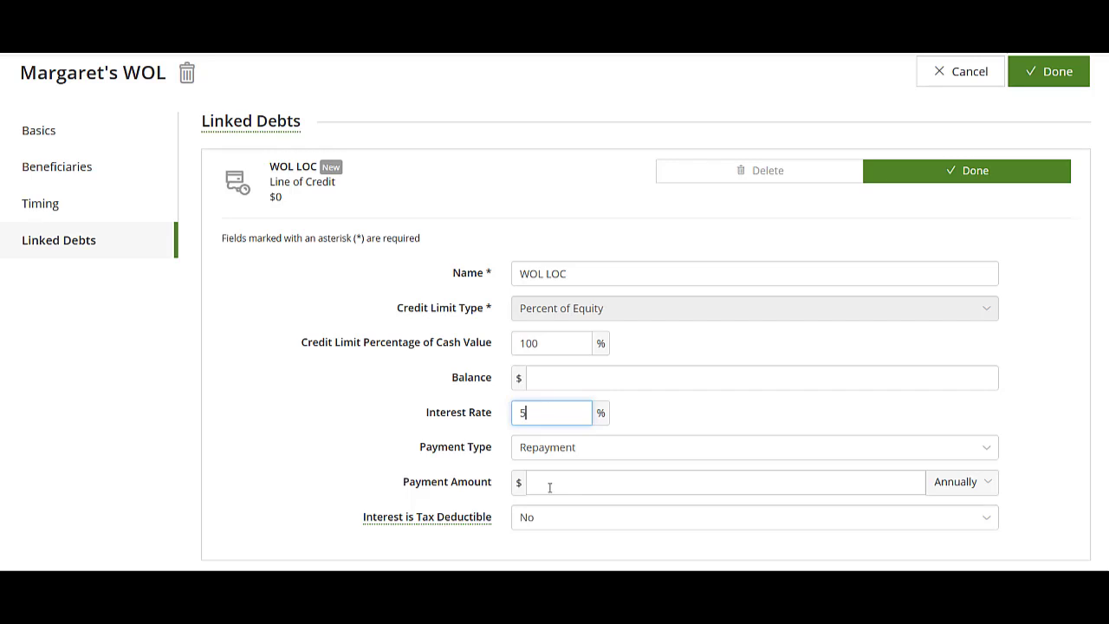
click(540, 379)
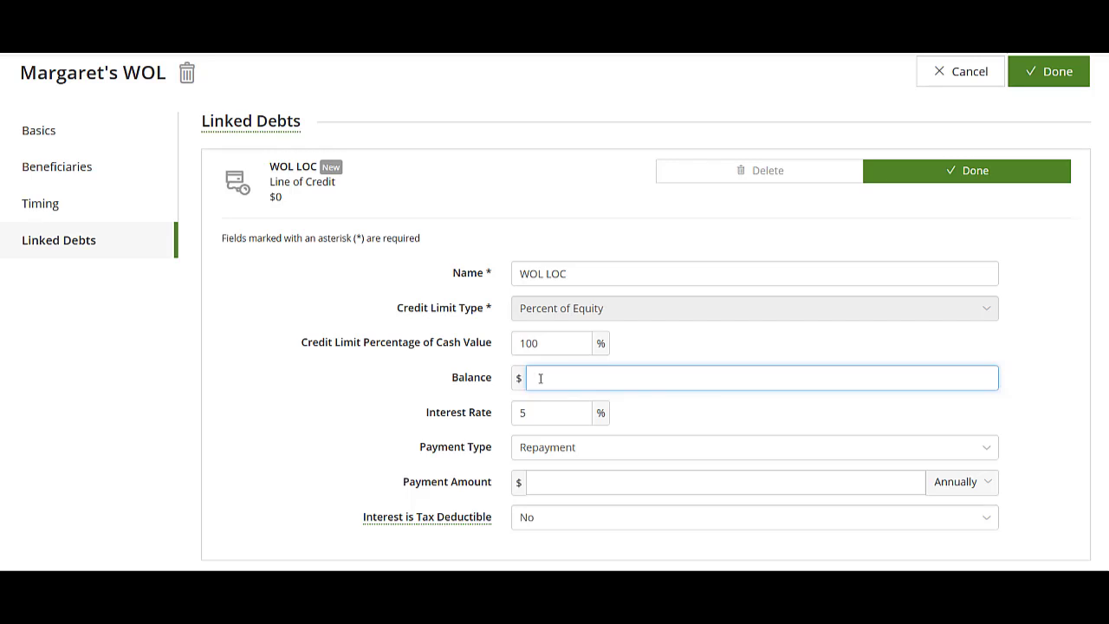
text(0)
click(967, 177)
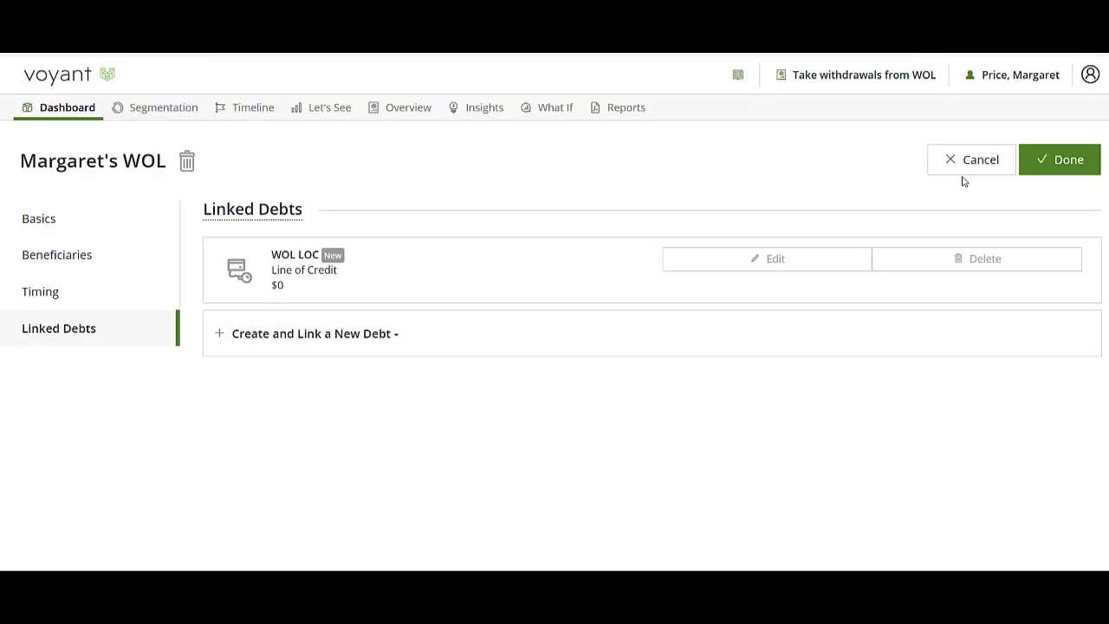
click(1058, 166)
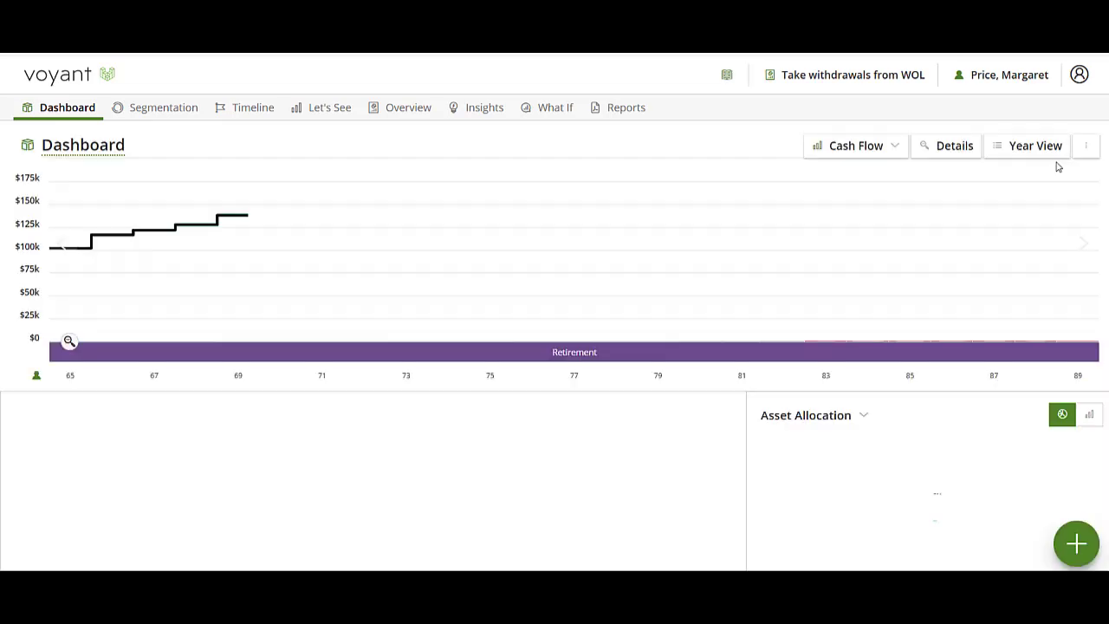
Open the plan settings from the dashboard to the Inflation / Growth page
scroll(144, 429, down, 2)
scroll(130, 442, down, 2)
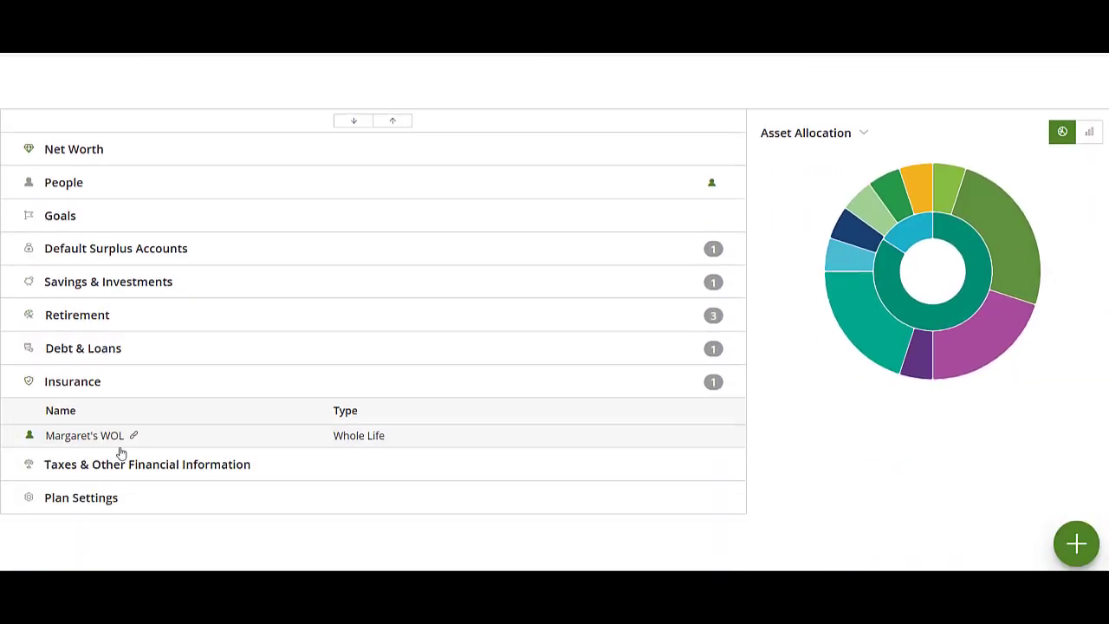
click(70, 501)
scroll(67, 511, down, 2)
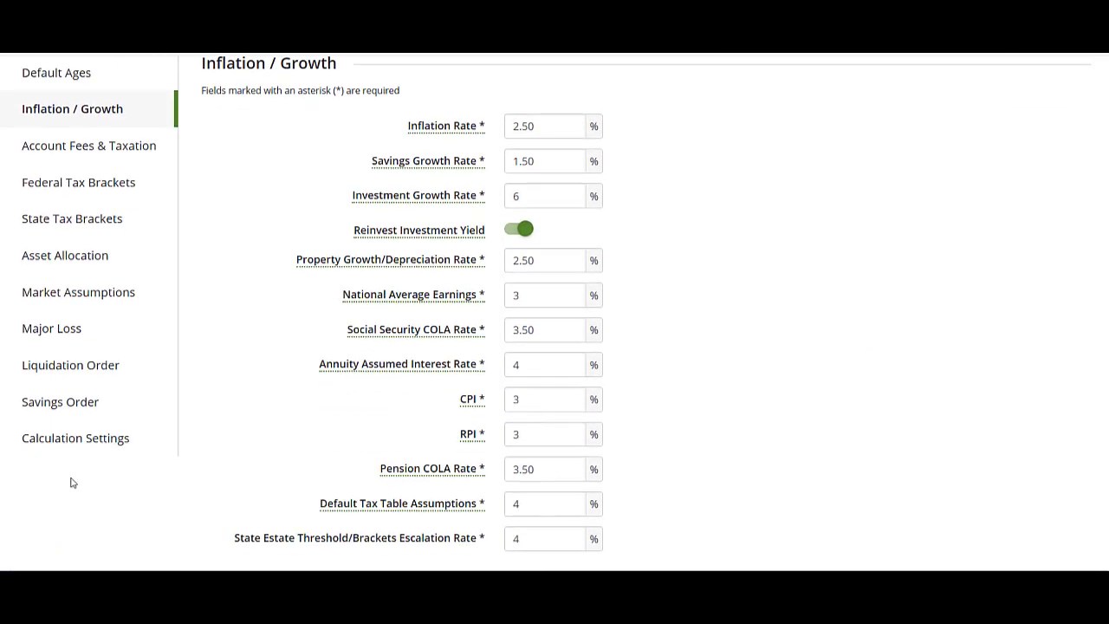
Add Line of Credit to the liquidation order and move it to first place
click(97, 369)
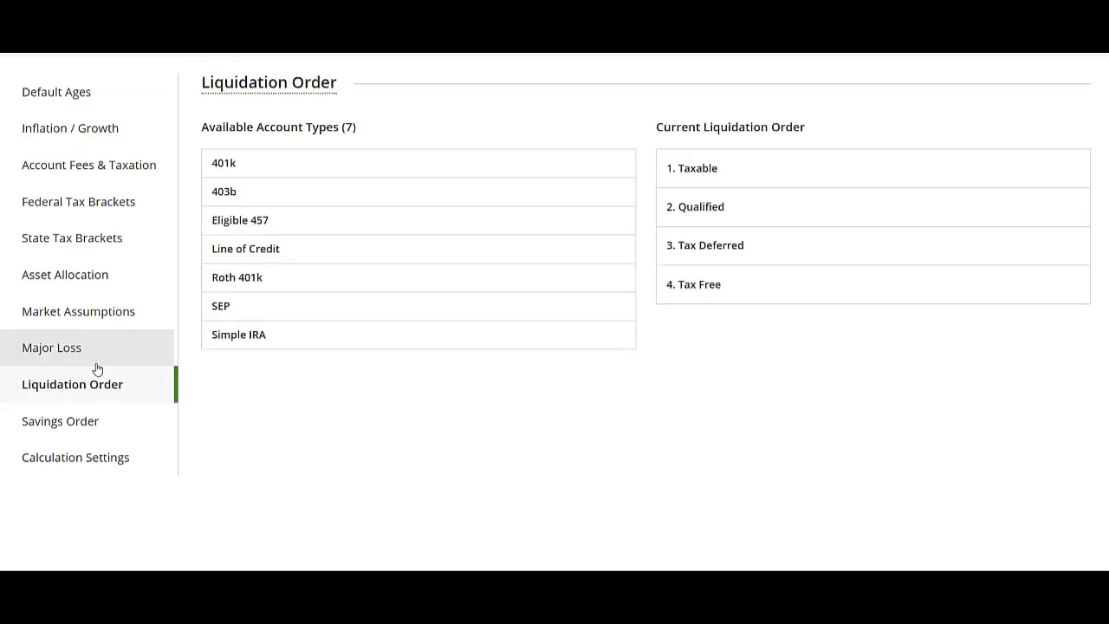
click(240, 254)
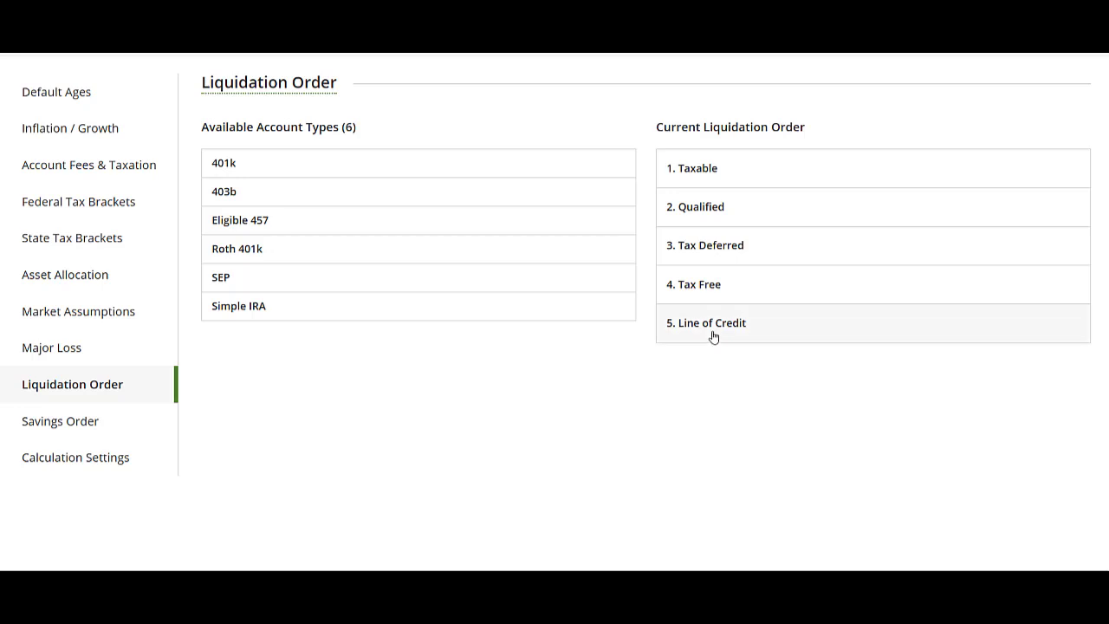
mouse_move(881, 335)
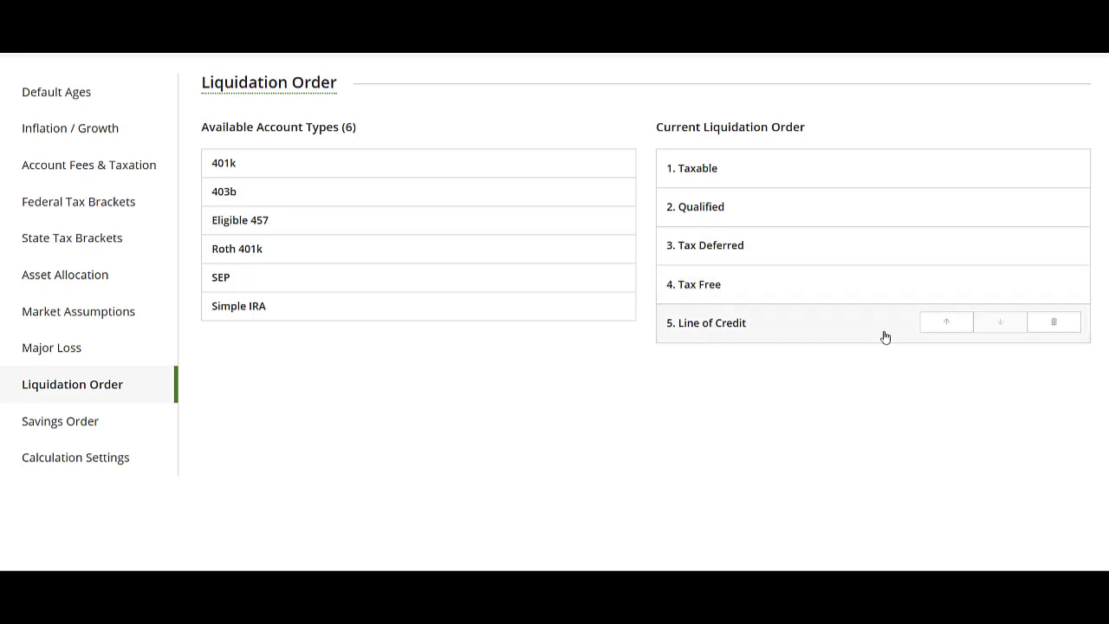
click(948, 323)
click(952, 286)
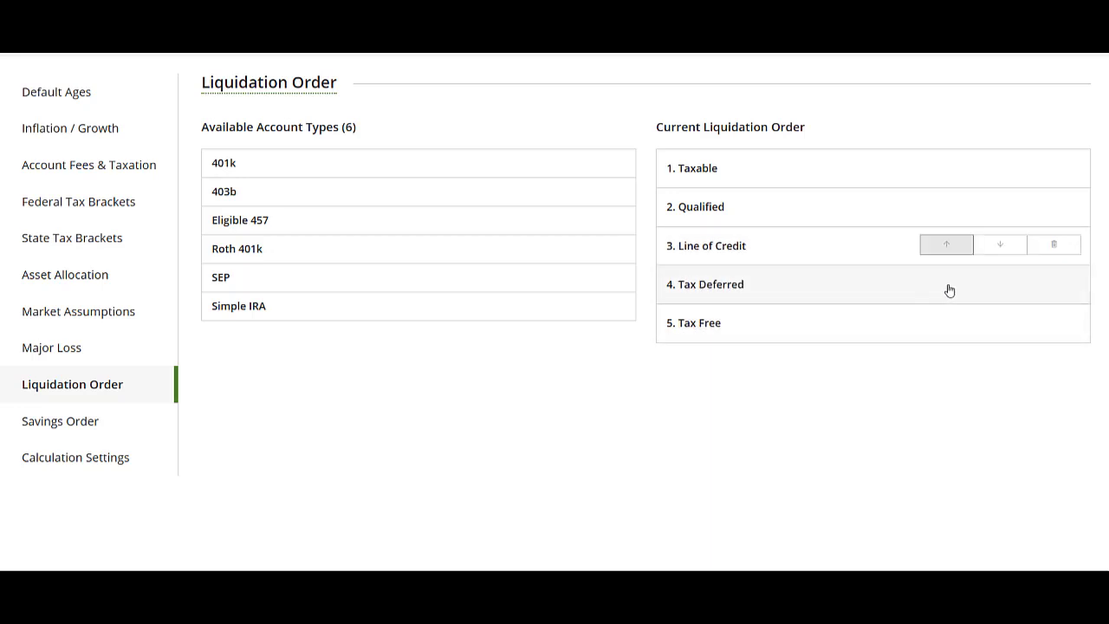
click(947, 248)
click(943, 211)
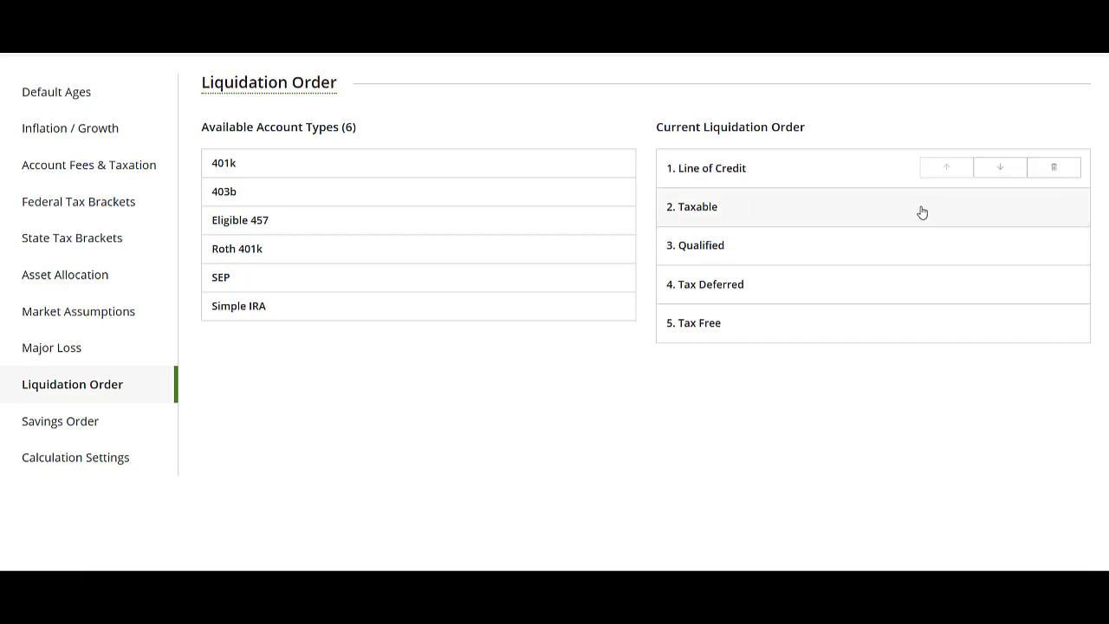
Open the WOL LOC line of credit under Debt & Loans for editing
scroll(936, 252, up, 2)
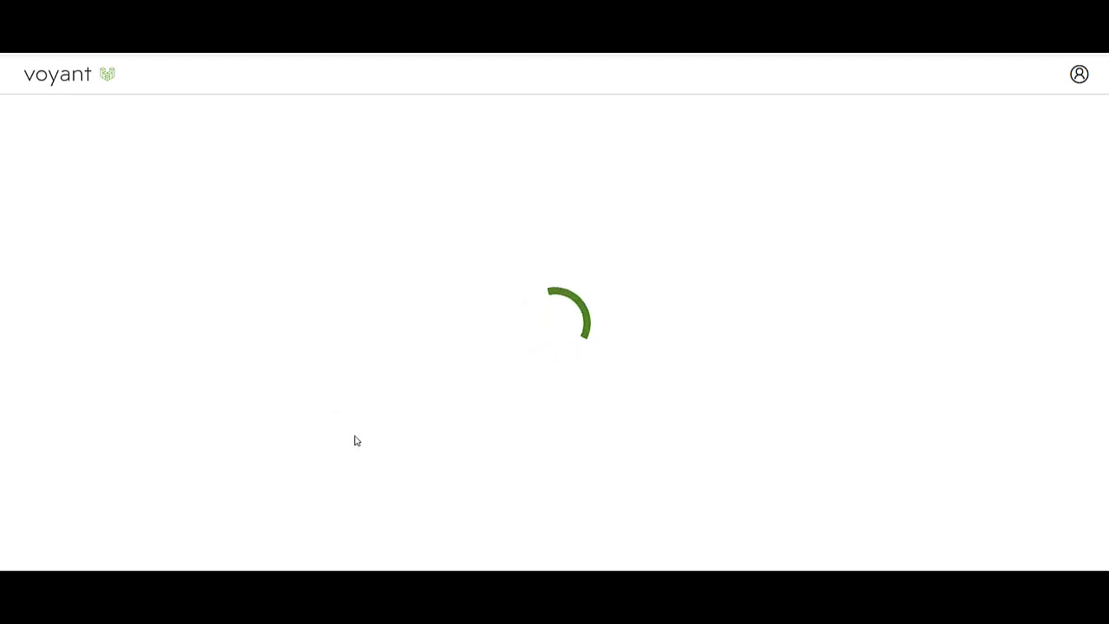
scroll(407, 463, down, 3)
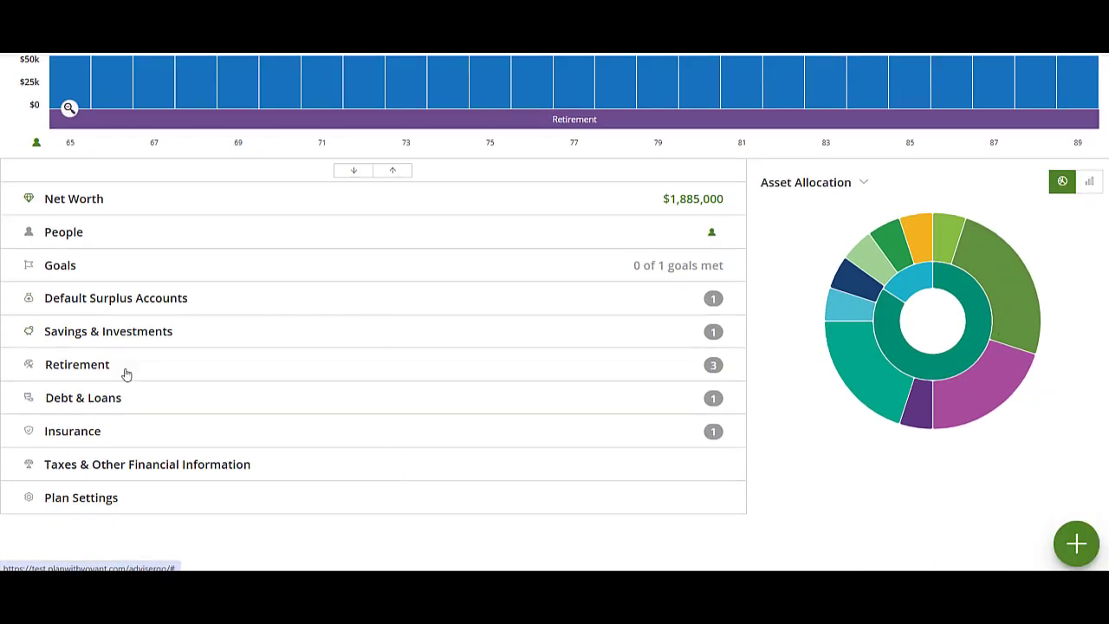
click(231, 404)
click(187, 456)
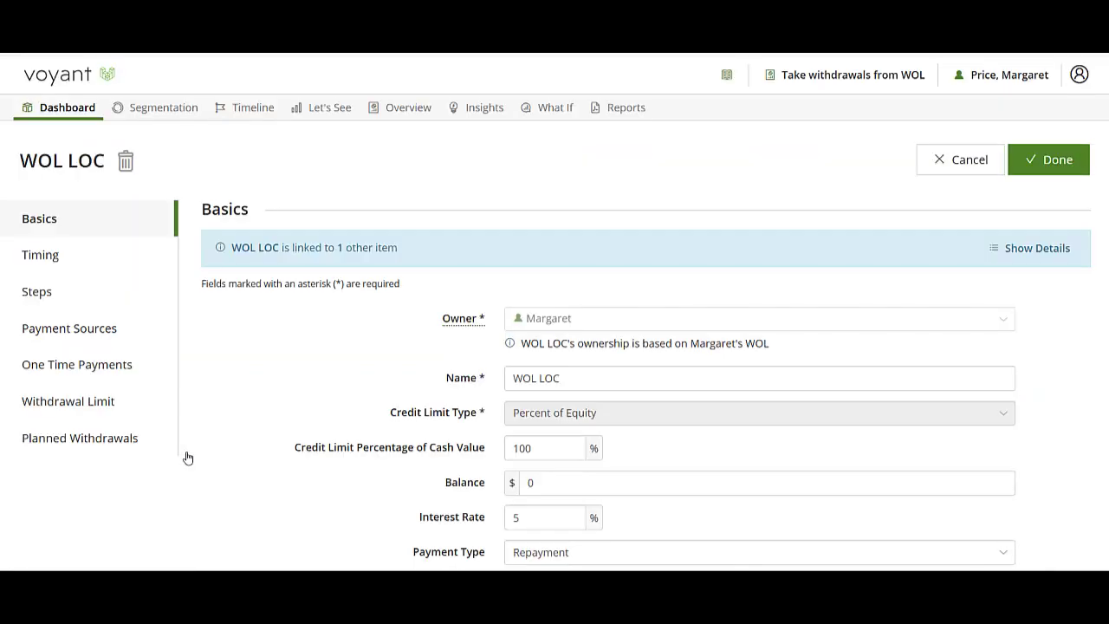
Set the WOL LOC withdrawal limit type to As Needed and save it
click(35, 403)
scroll(748, 483, down, 1)
click(539, 526)
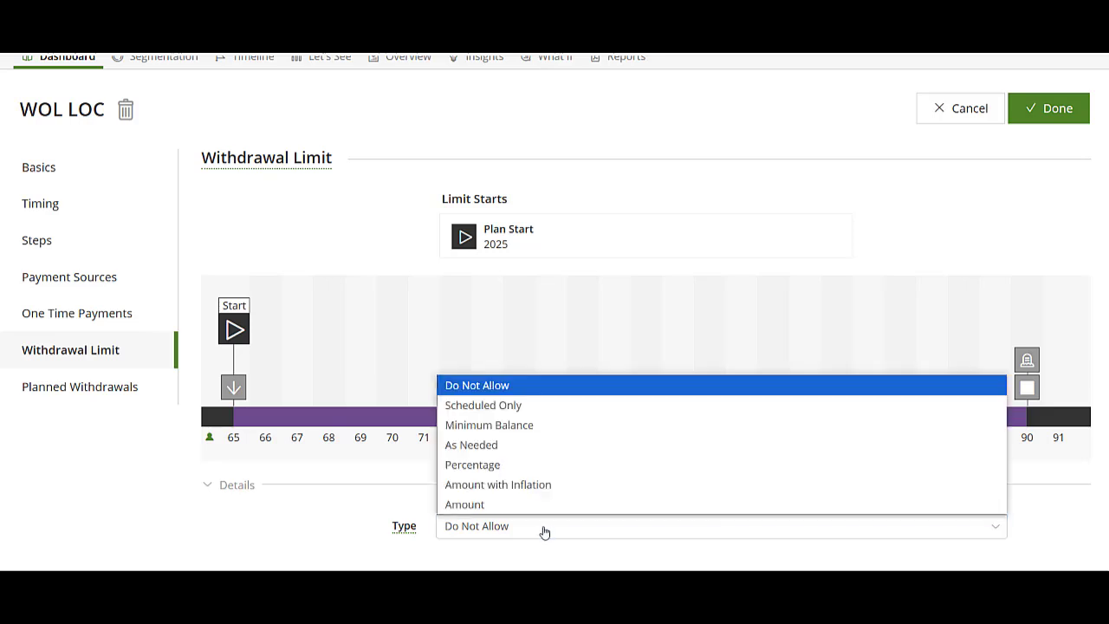
click(483, 444)
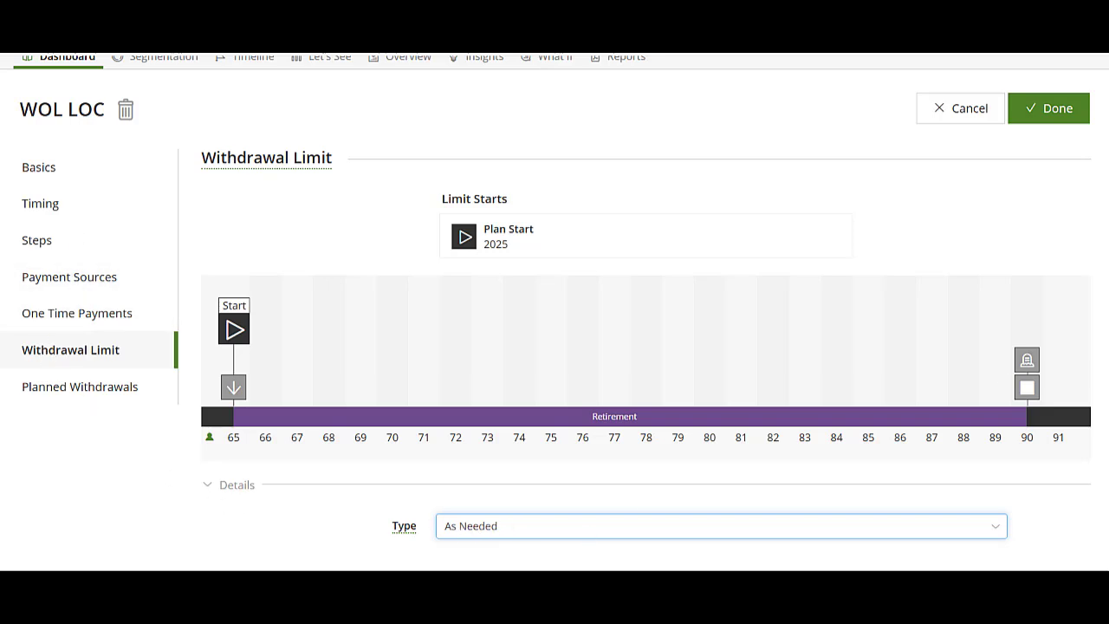
click(1050, 113)
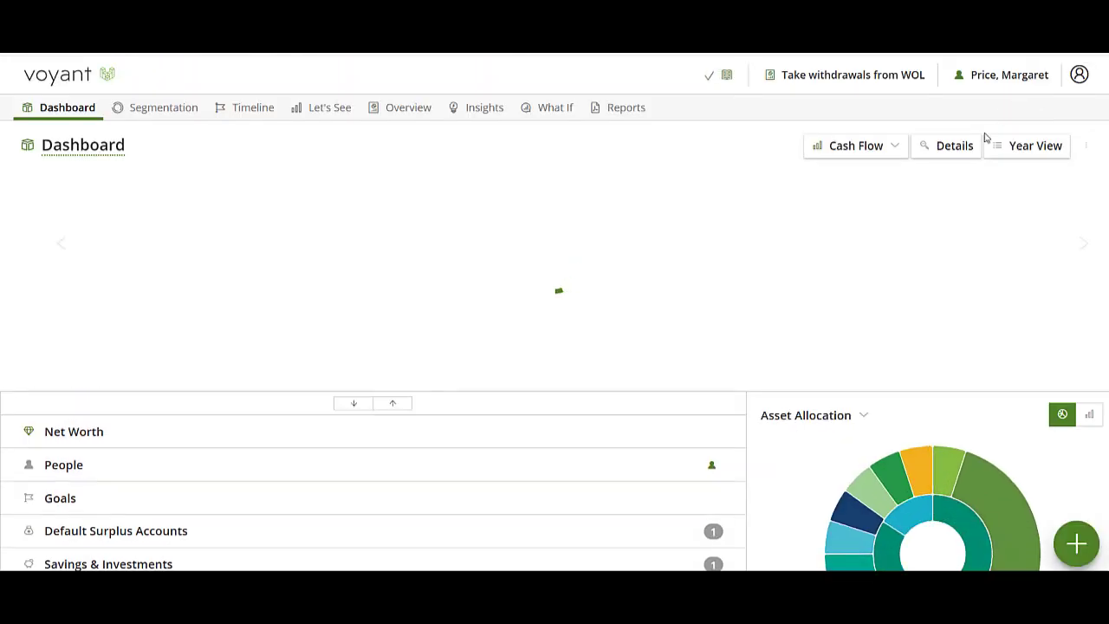
Show the Details breakdown in the dashboard chart, revealing the line of credit funding ages 65–67
click(947, 145)
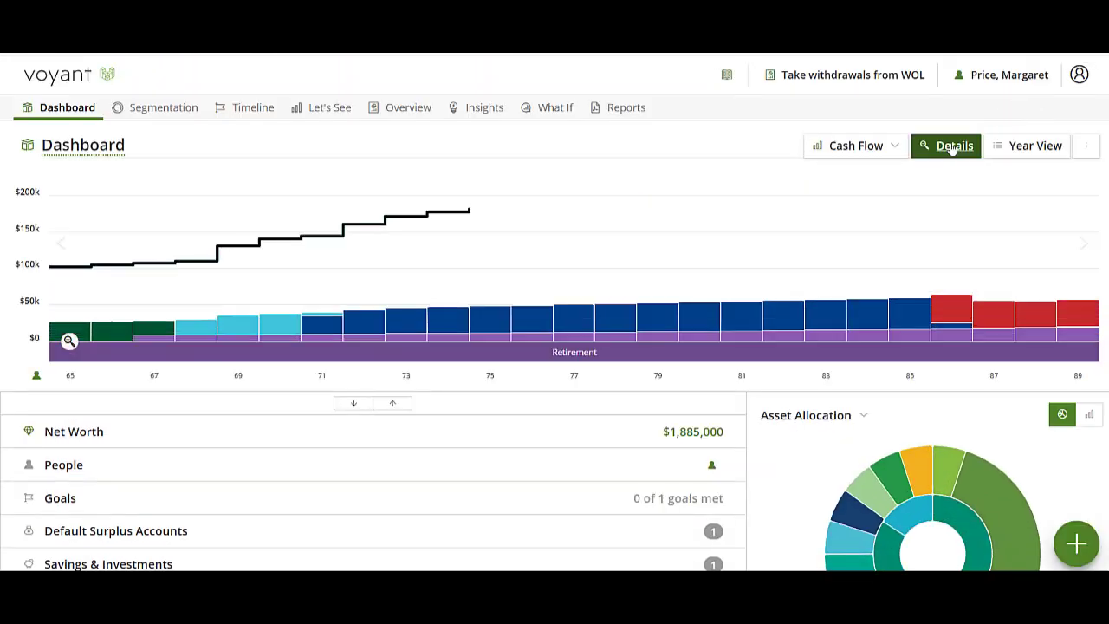
mouse_move(72, 310)
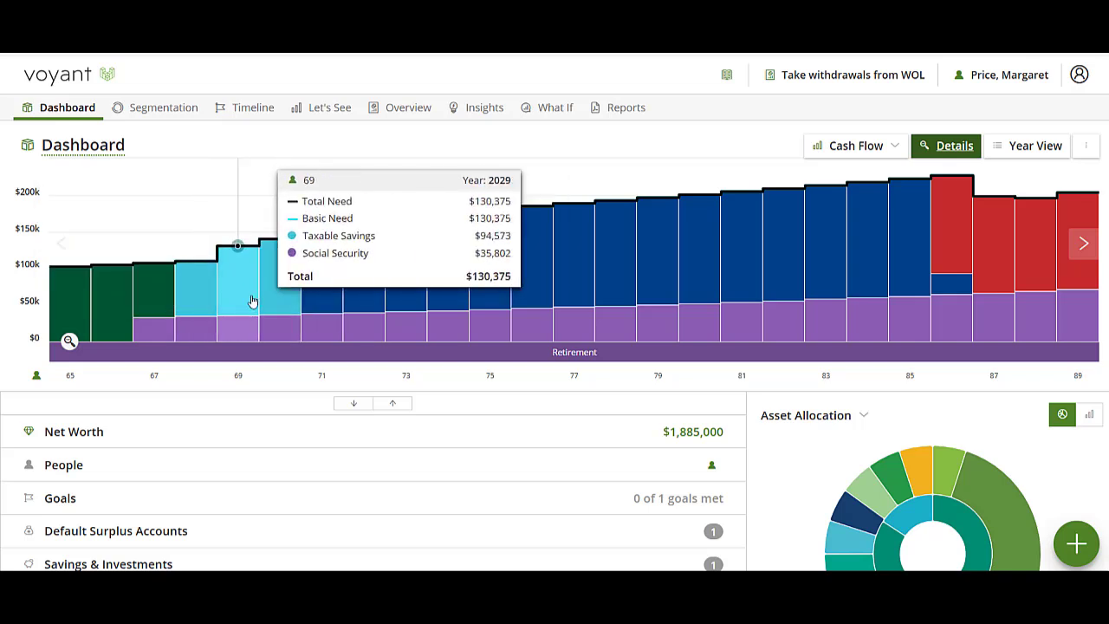
click(337, 111)
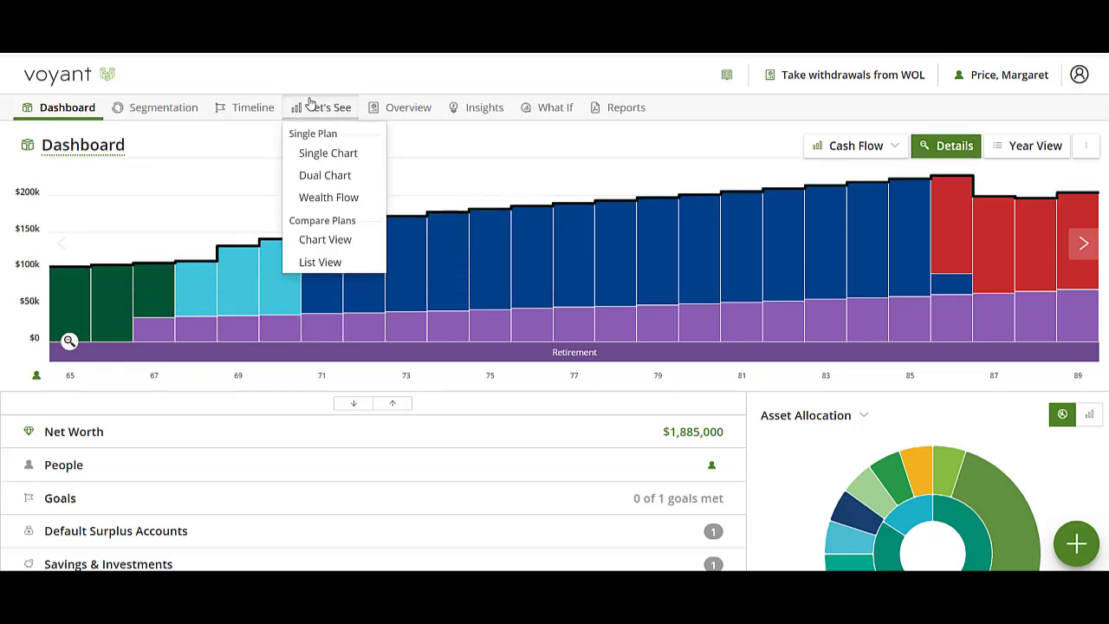
Compare the WOL-withdrawal and major-loss plans in side-by-side Let's See charts showing Assets
click(331, 241)
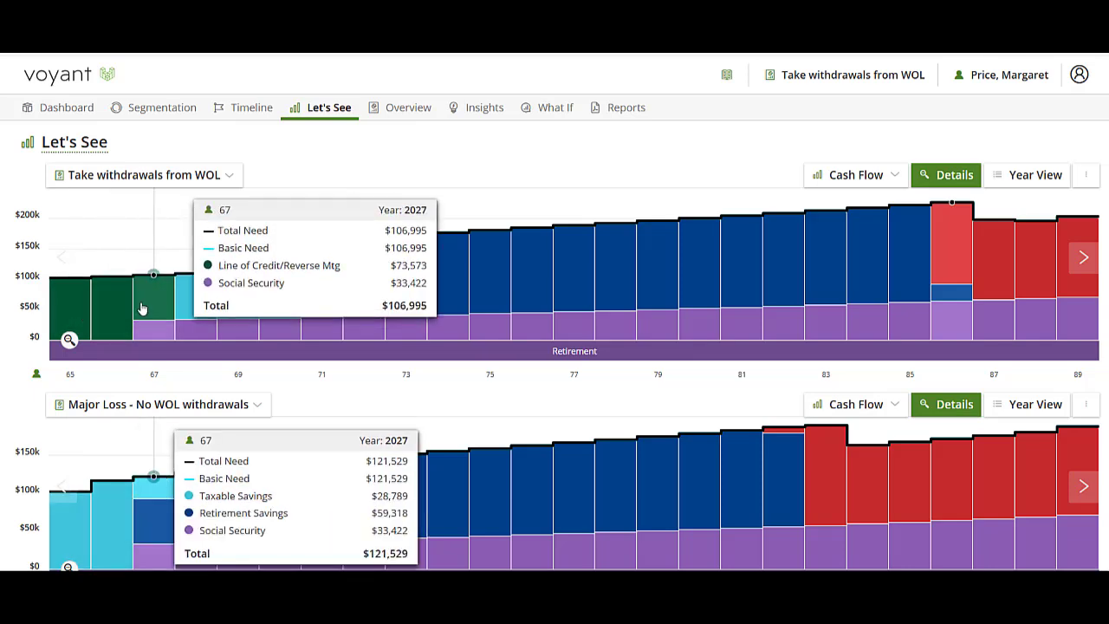
click(858, 177)
click(851, 222)
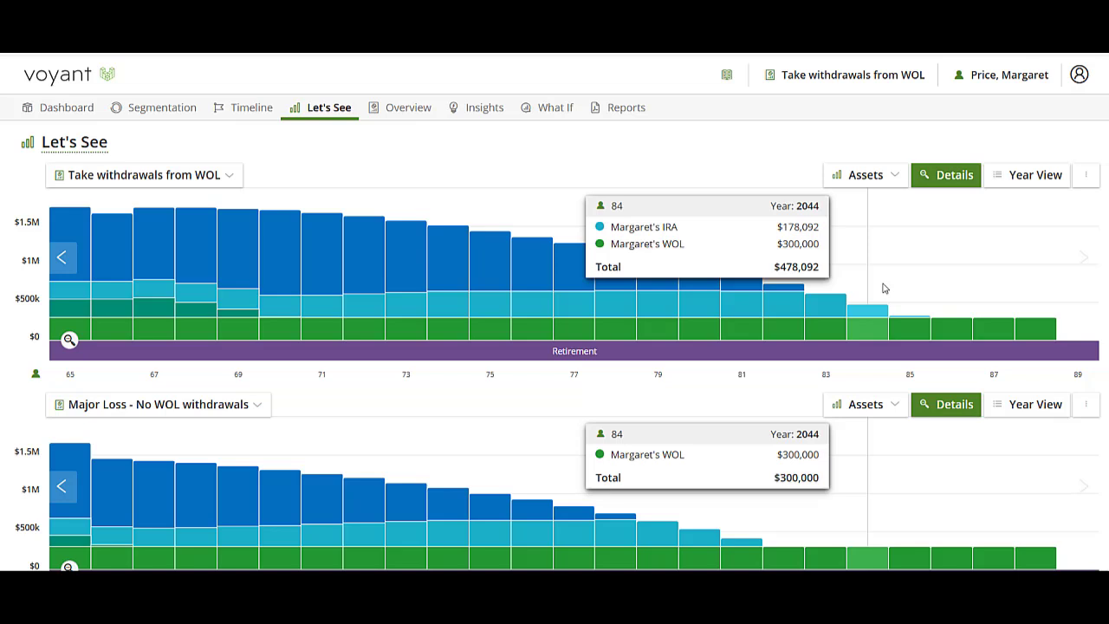
Start a Request Support access request for this client and begin its message
click(1026, 76)
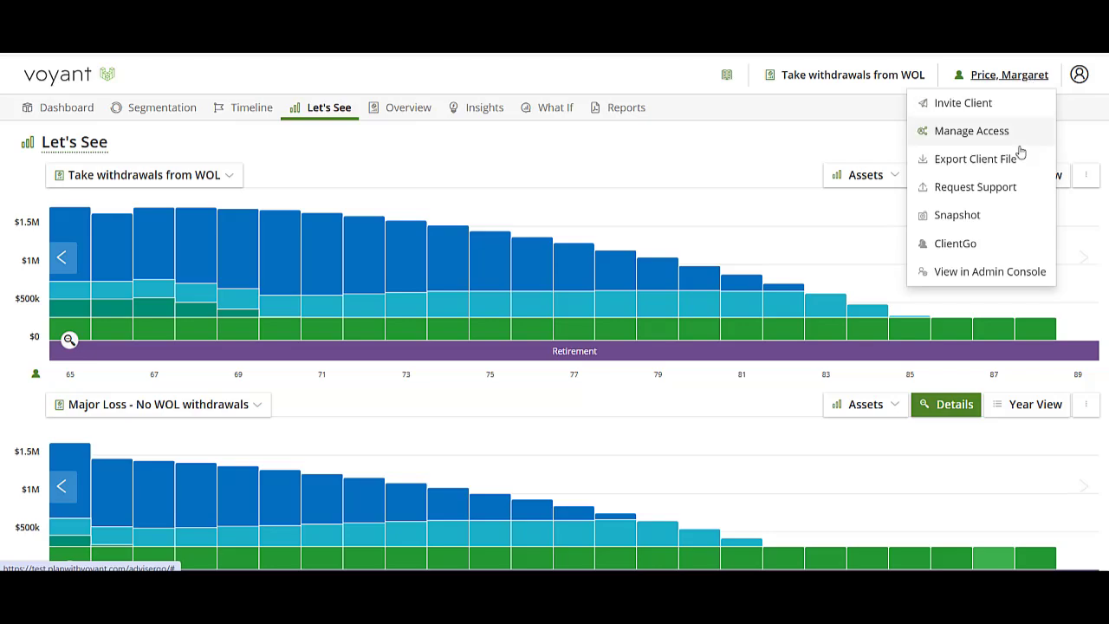
click(964, 194)
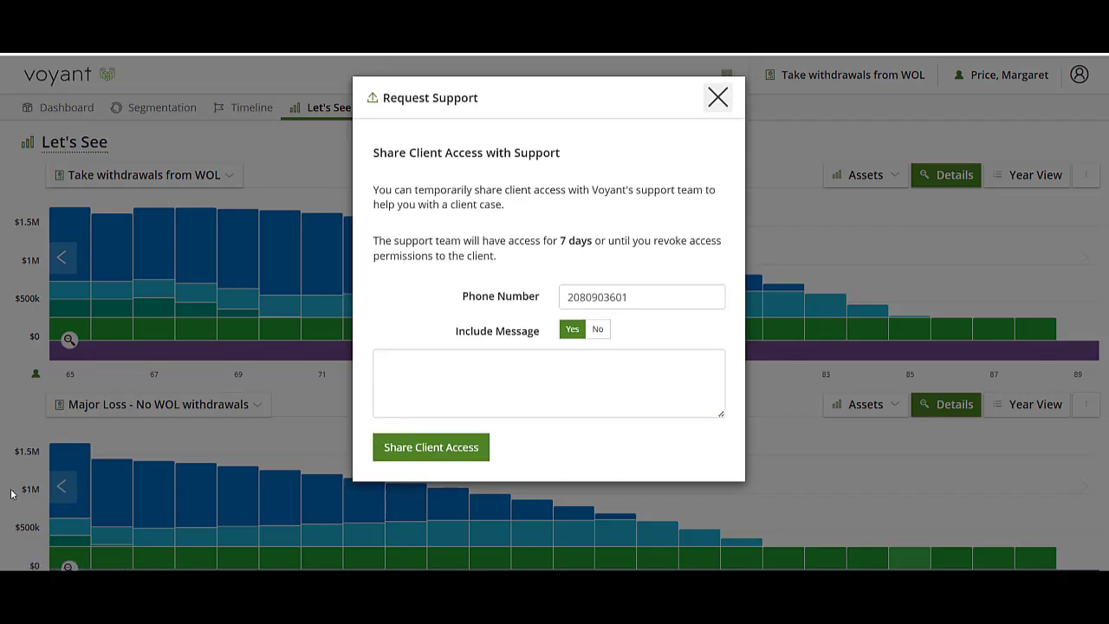
click(405, 386)
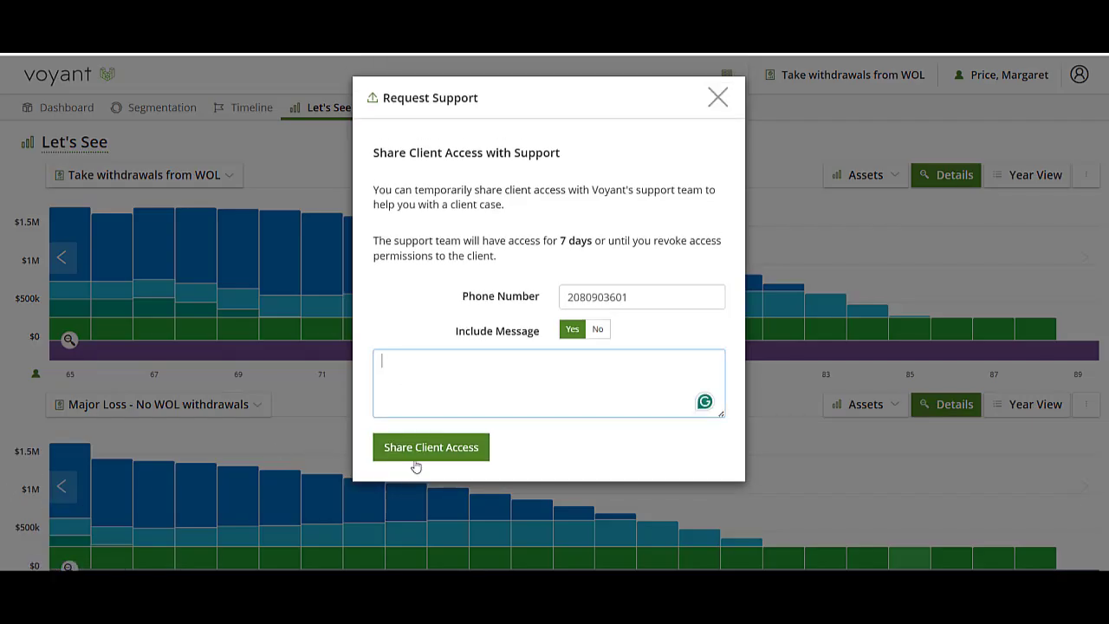